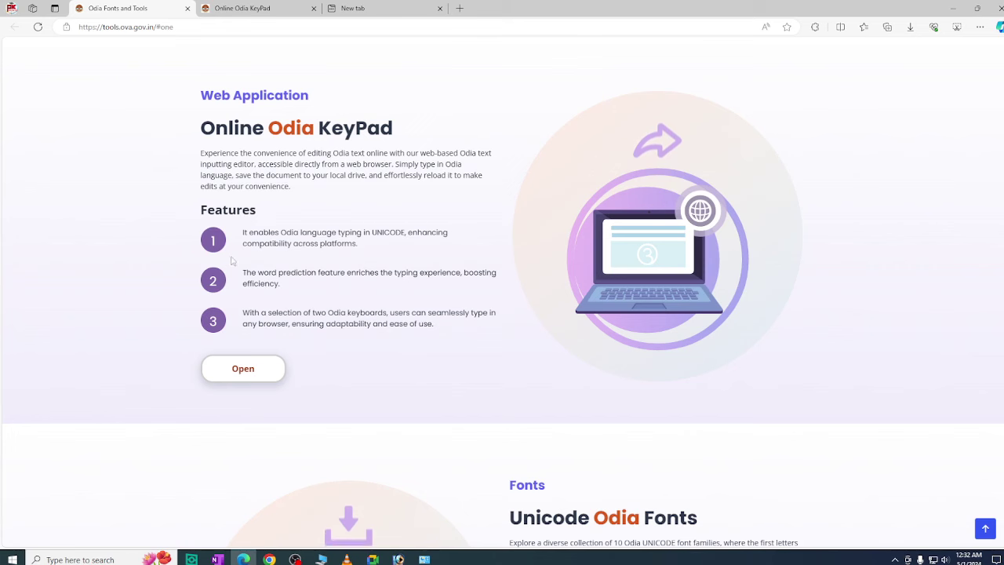
Revisit the Online Odia KeyPad page, then scroll the tools page to Unicode Odia Fonts and highlight its description
{"action": "left_click", "coordinate": [210, 7]}
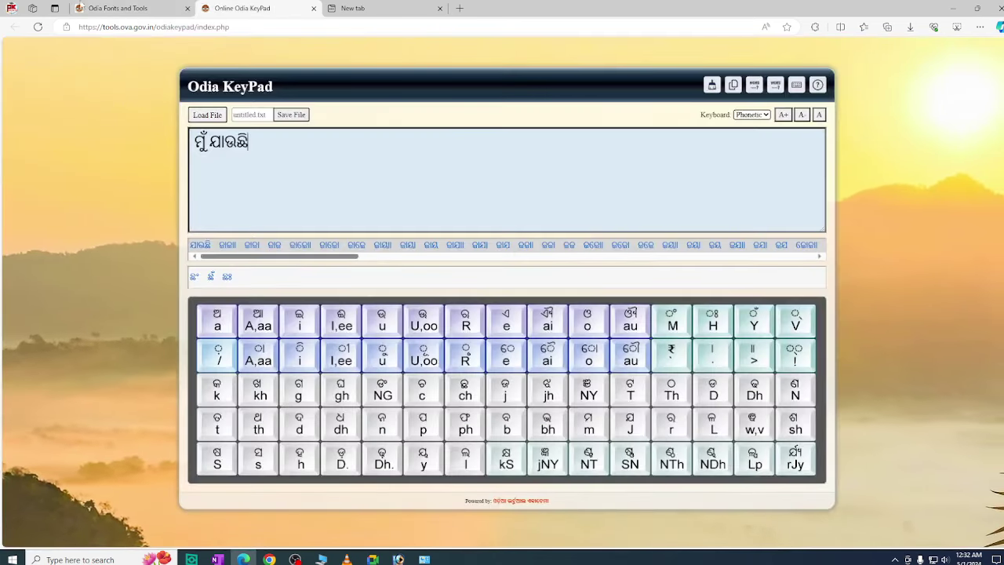
{"action": "left_click", "coordinate": [117, 8]}
{"action": "scroll", "coordinate": [459, 94], "scroll_direction": "down", "scroll_amount": 5}
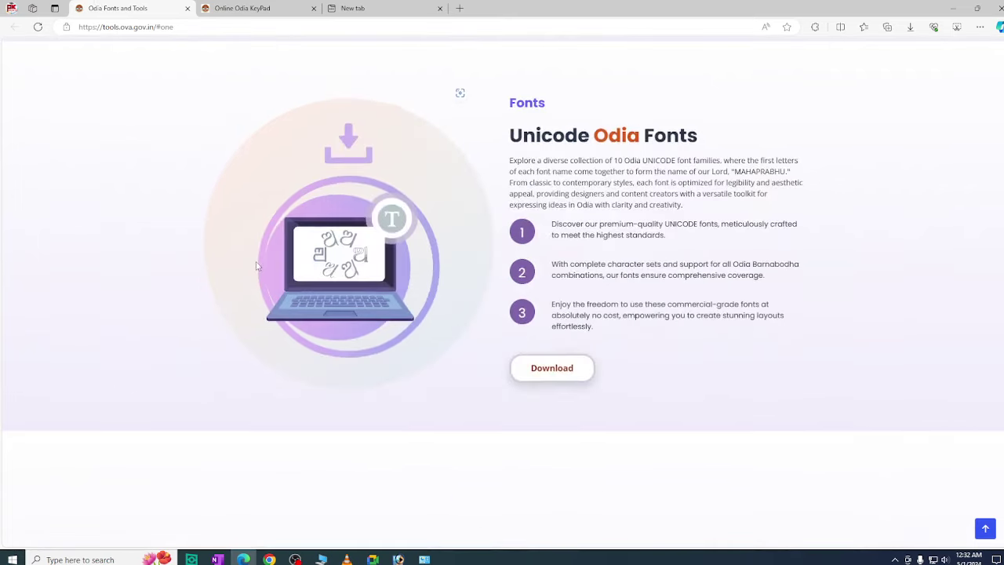
{"action": "scroll", "coordinate": [262, 277], "scroll_direction": "up", "scroll_amount": 3}
{"action": "left_click", "coordinate": [267, 7]}
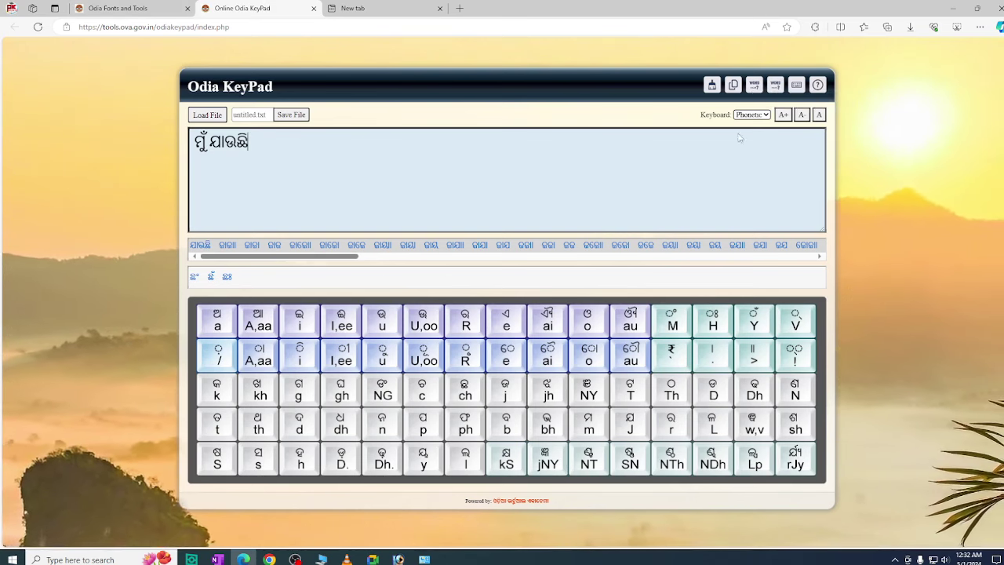
{"action": "left_click", "coordinate": [143, 7]}
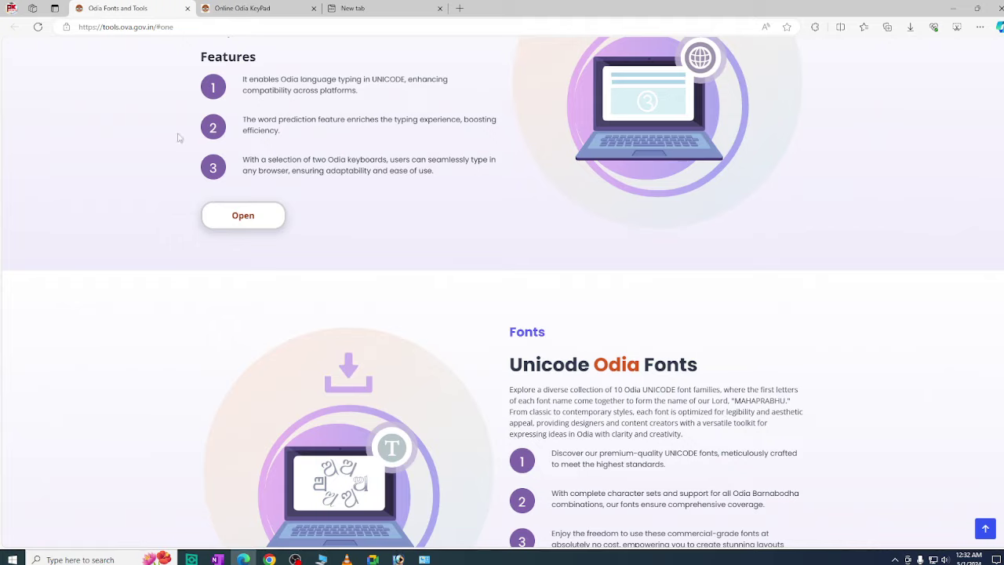
{"action": "scroll", "coordinate": [306, 235], "scroll_direction": "down", "scroll_amount": 3}
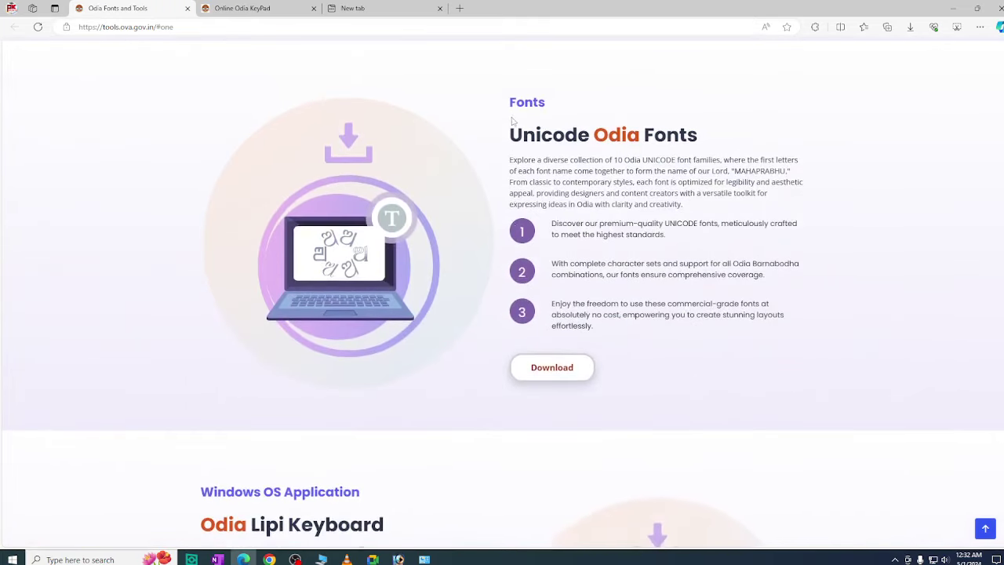
{"action": "left_click_drag", "start_coordinate": [515, 100], "coordinate": [699, 181]}
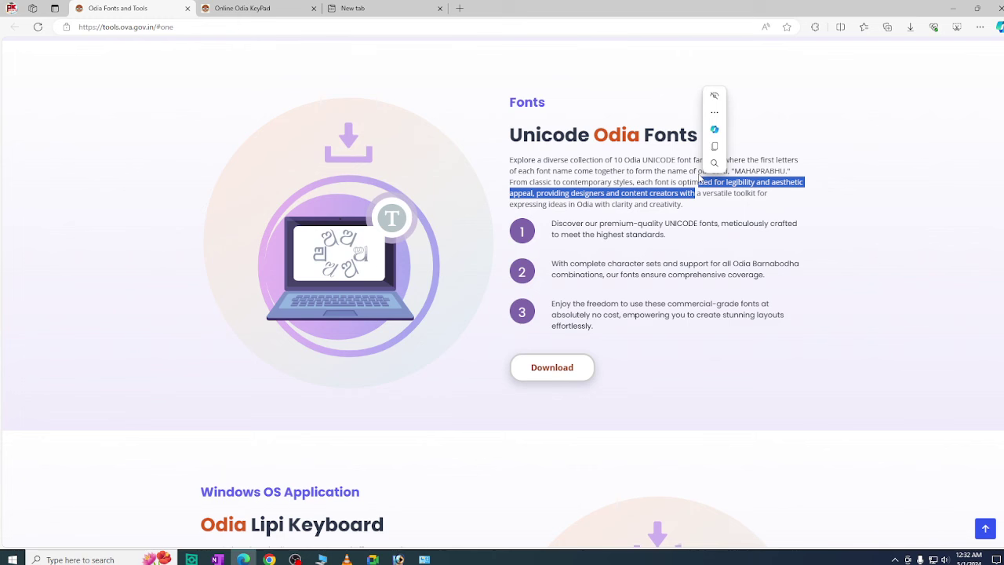
Download odia_fonts.zip, then scroll to the Odia Lipi Keyboard section and highlight its first feature
{"action": "left_click", "coordinate": [538, 369]}
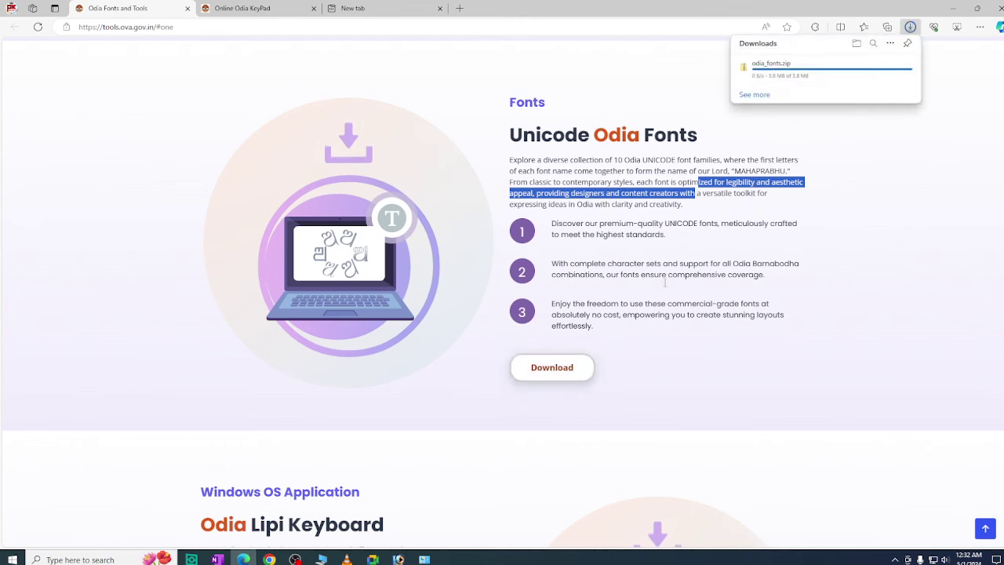
{"action": "scroll", "coordinate": [674, 290], "scroll_direction": "down", "scroll_amount": 2}
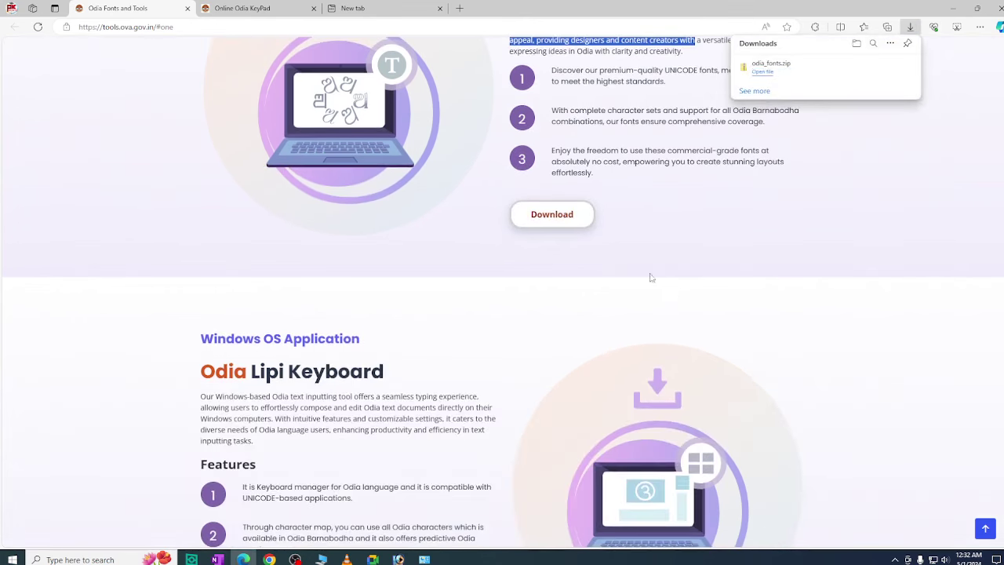
{"action": "scroll", "coordinate": [650, 277], "scroll_direction": "down", "scroll_amount": 3}
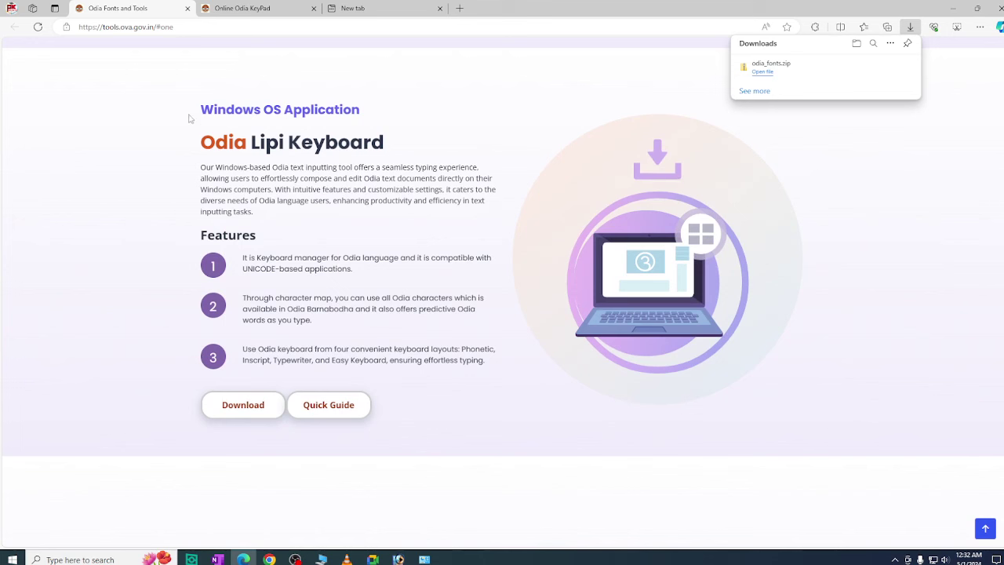
{"action": "left_click_drag", "start_coordinate": [192, 111], "coordinate": [379, 119]}
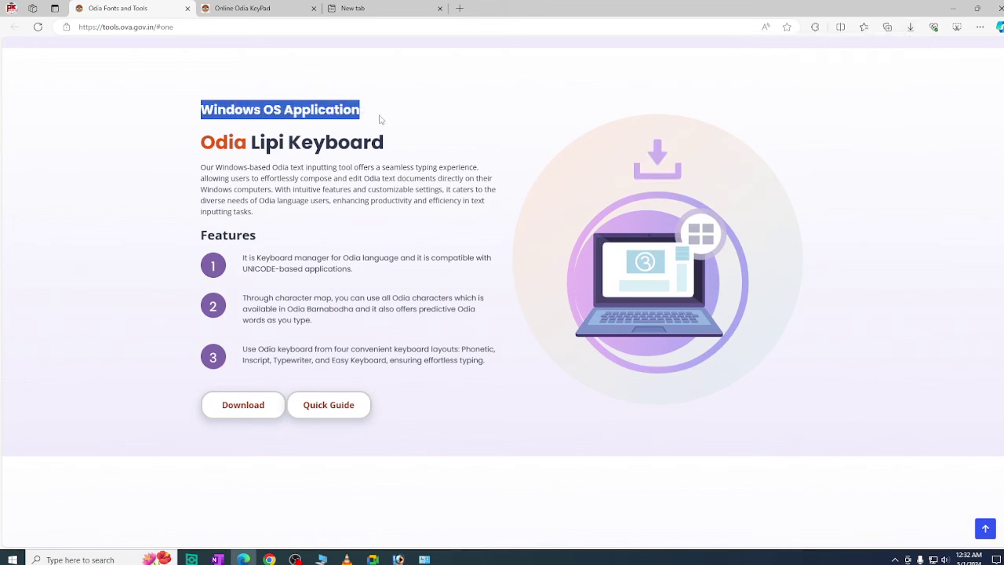
{"action": "left_click", "coordinate": [337, 186]}
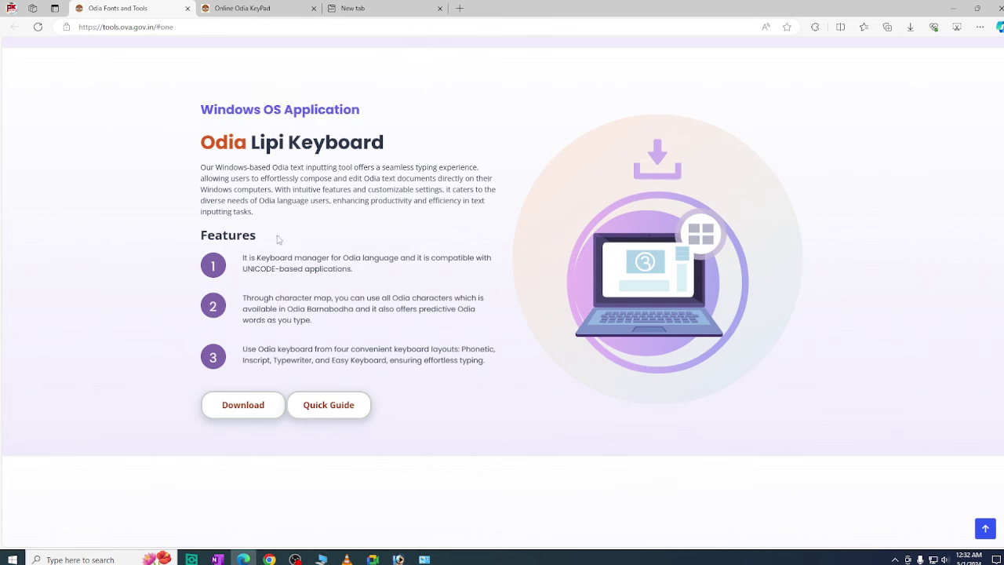
{"action": "left_click_drag", "start_coordinate": [236, 261], "coordinate": [385, 271]}
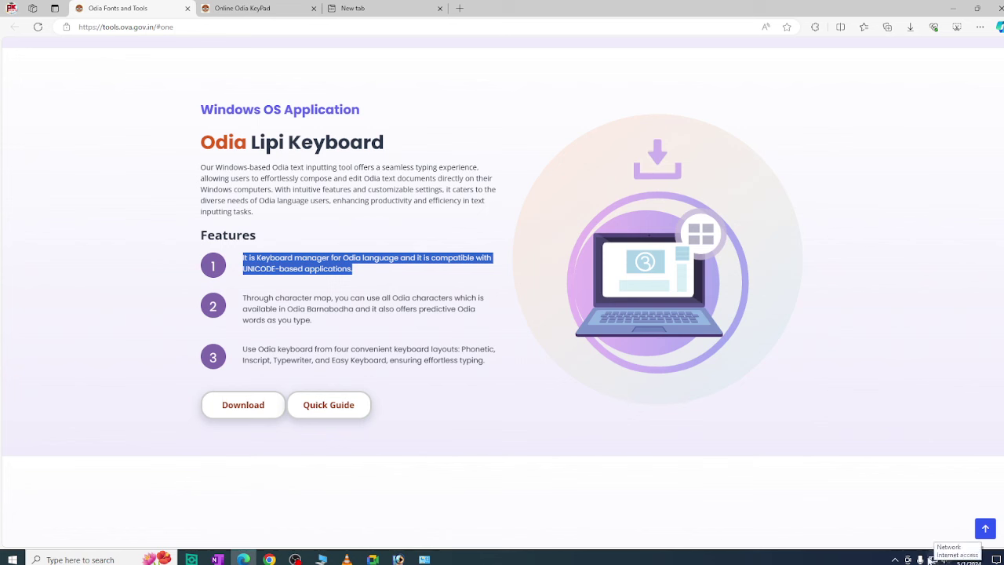
Download odia_lipi_keyboard.zip and show it in its folder
{"action": "left_click", "coordinate": [894, 559]}
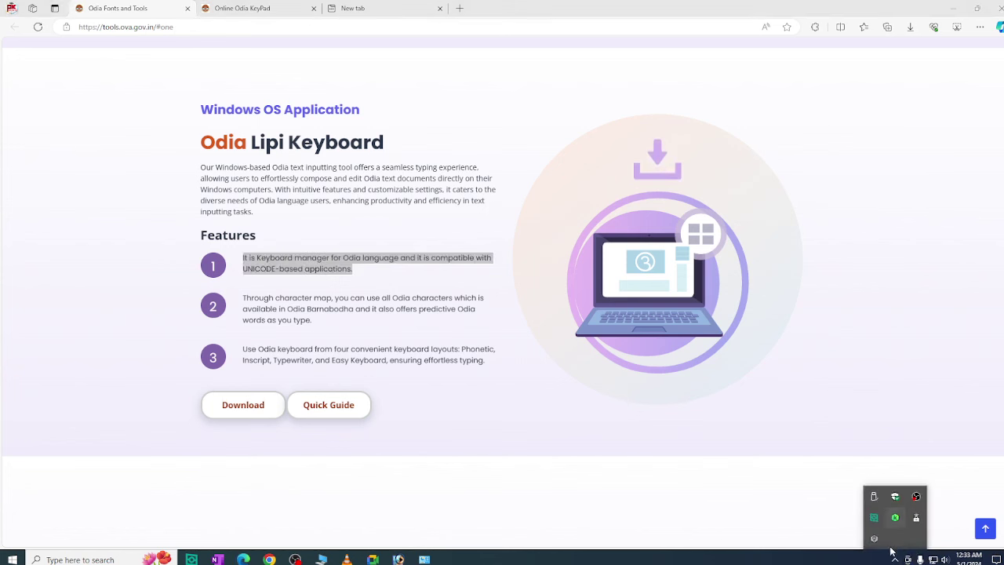
{"action": "left_click", "coordinate": [895, 516]}
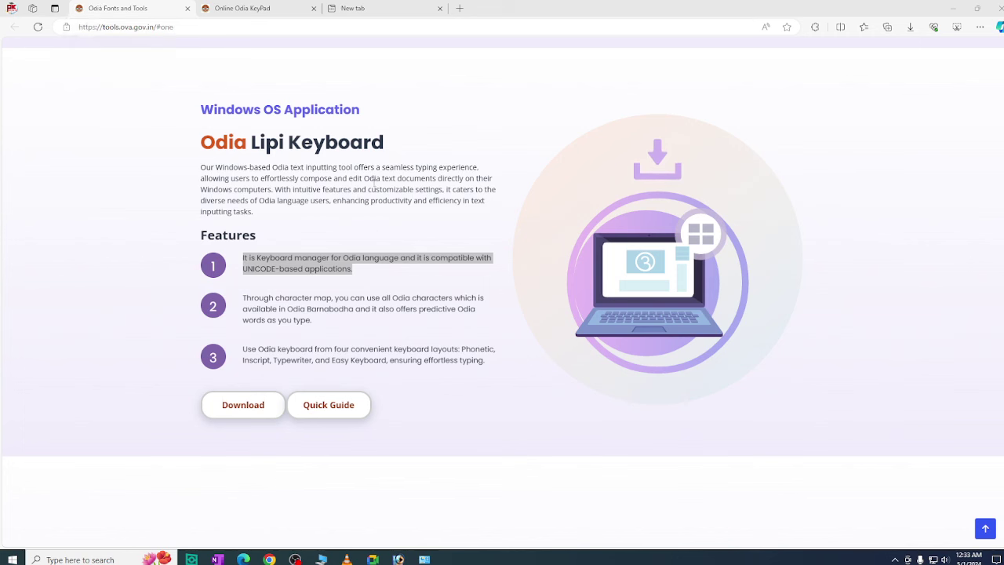
{"action": "left_click", "coordinate": [486, 220]}
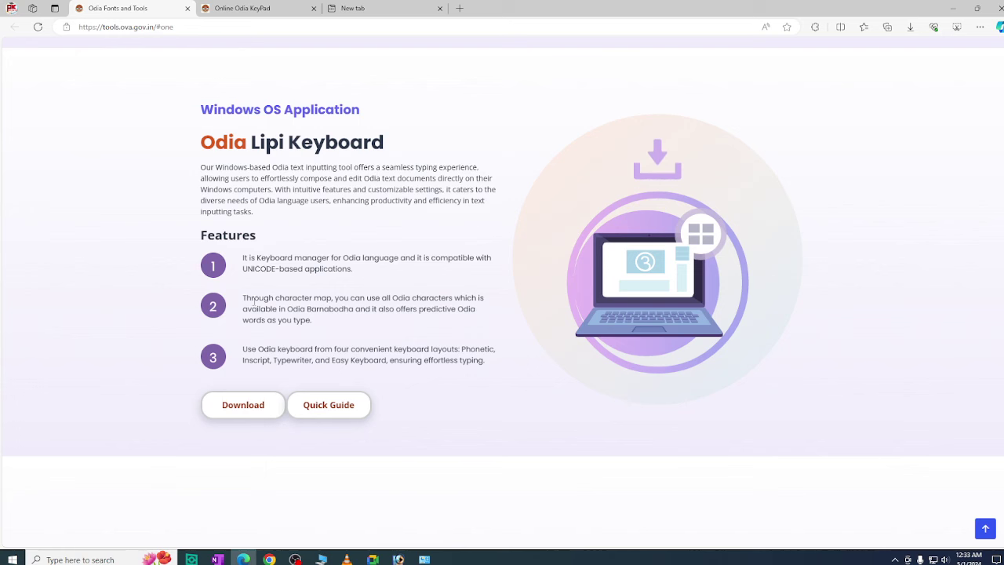
{"action": "left_click_drag", "start_coordinate": [280, 259], "coordinate": [469, 361]}
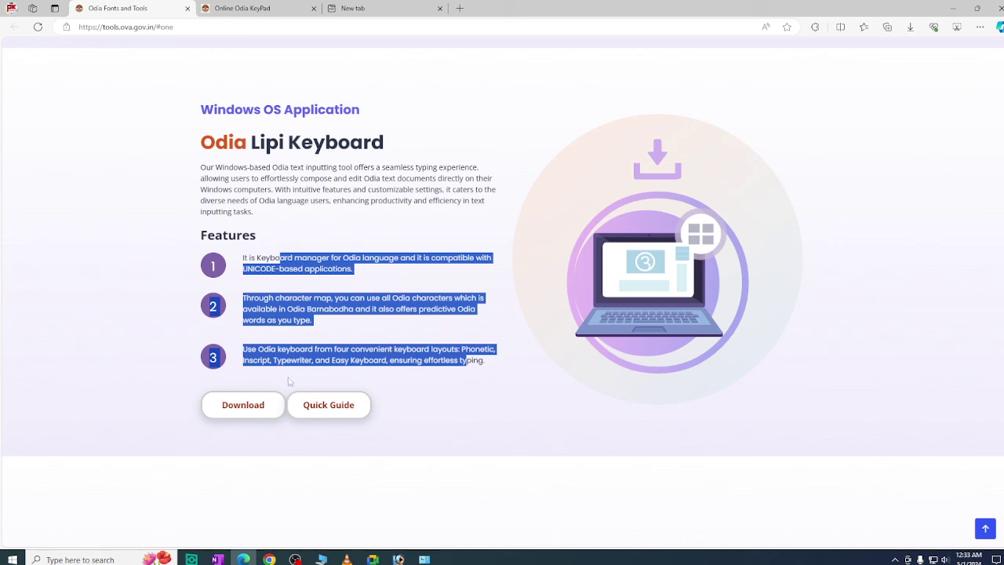
{"action": "left_click", "coordinate": [241, 406]}
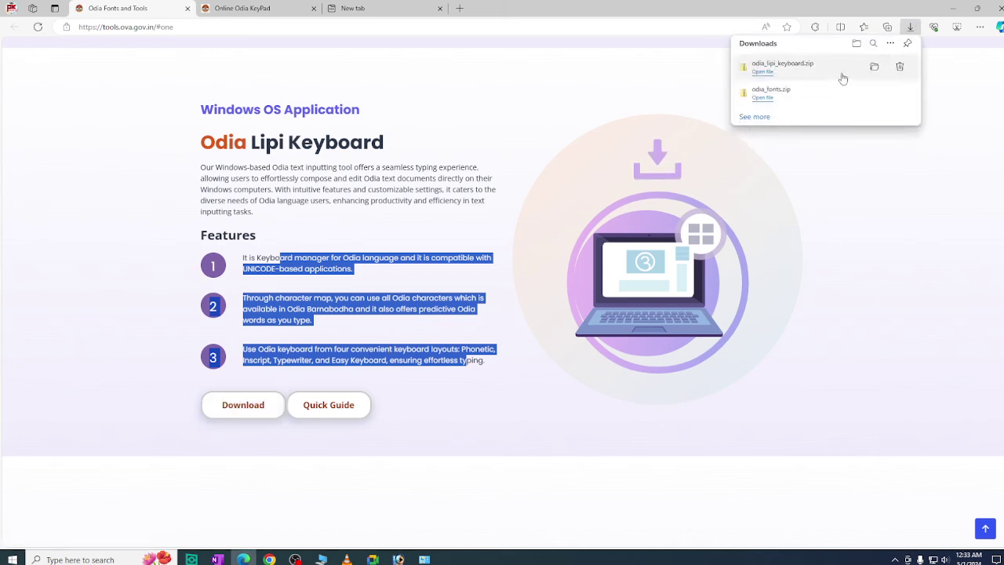
{"action": "left_click", "coordinate": [874, 67]}
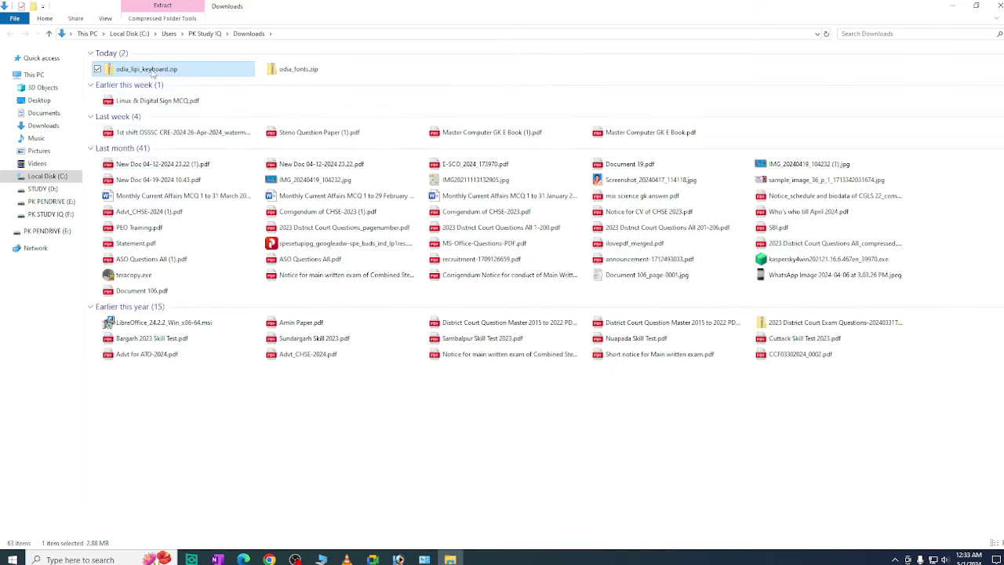
Open odia_lipi_keyboard.zip and try OdiaLipiKeyboard.msi, dismissing its SmartScreen warning without running it
{"action": "double_click", "coordinate": [153, 69]}
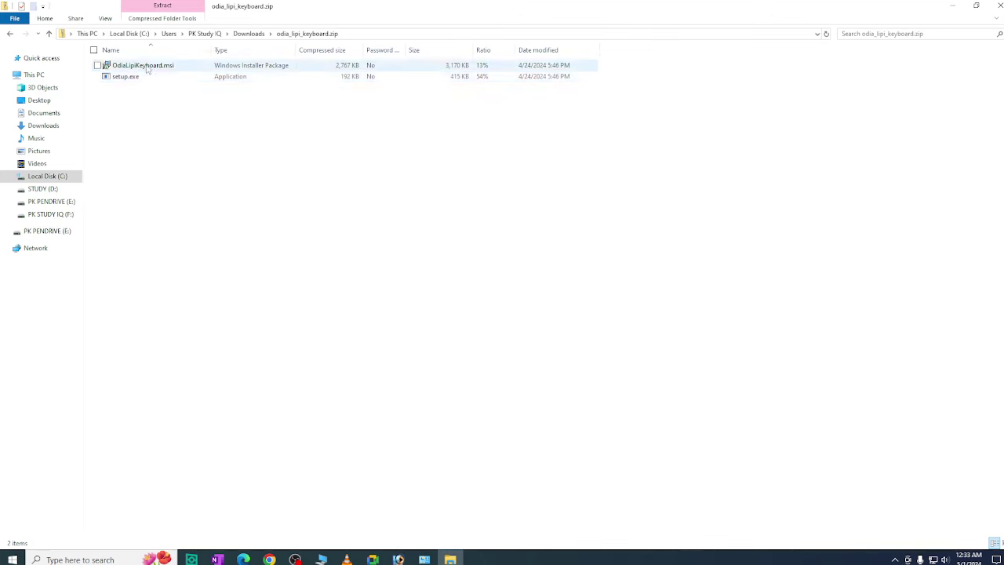
{"action": "left_click", "coordinate": [149, 70]}
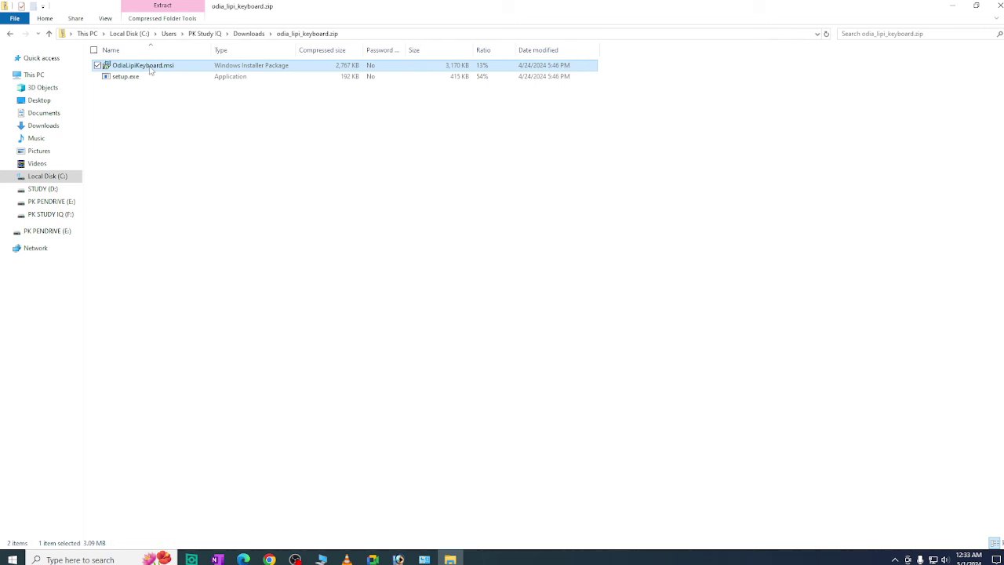
{"action": "double_click", "coordinate": [149, 70]}
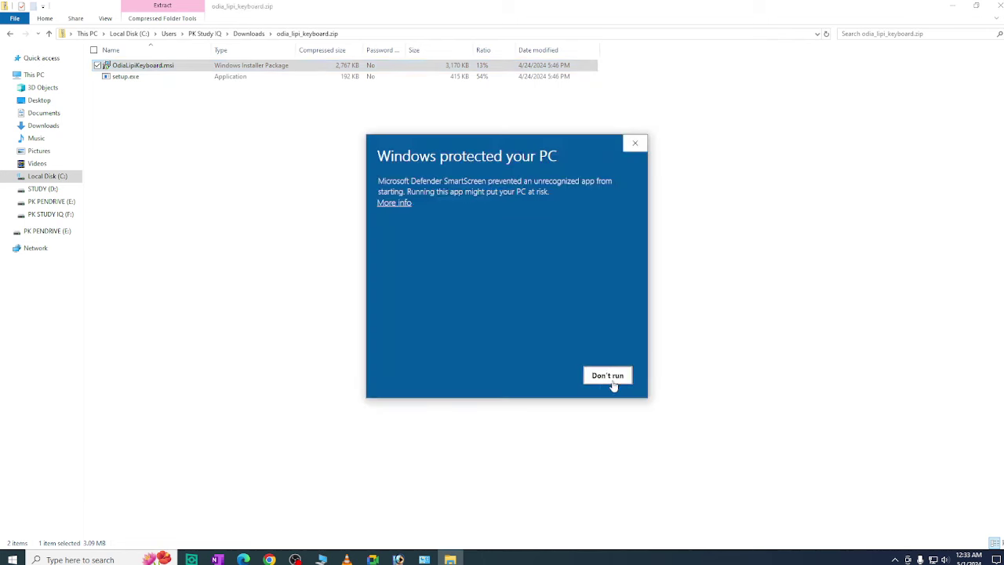
{"action": "left_click", "coordinate": [393, 206]}
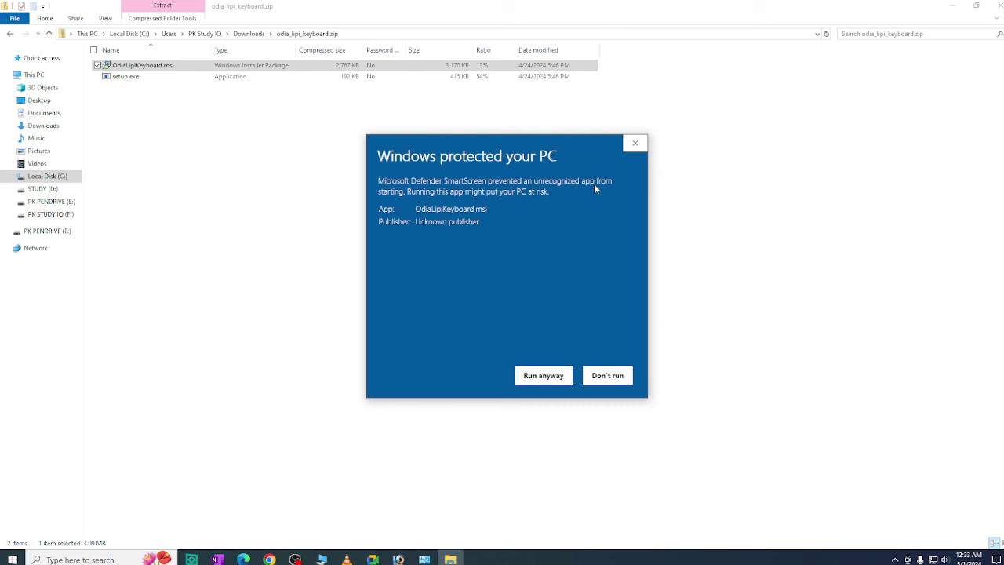
{"action": "left_click_drag", "start_coordinate": [388, 156], "coordinate": [570, 155]}
{"action": "left_click", "coordinate": [4, 129]}
{"action": "left_click", "coordinate": [634, 142]}
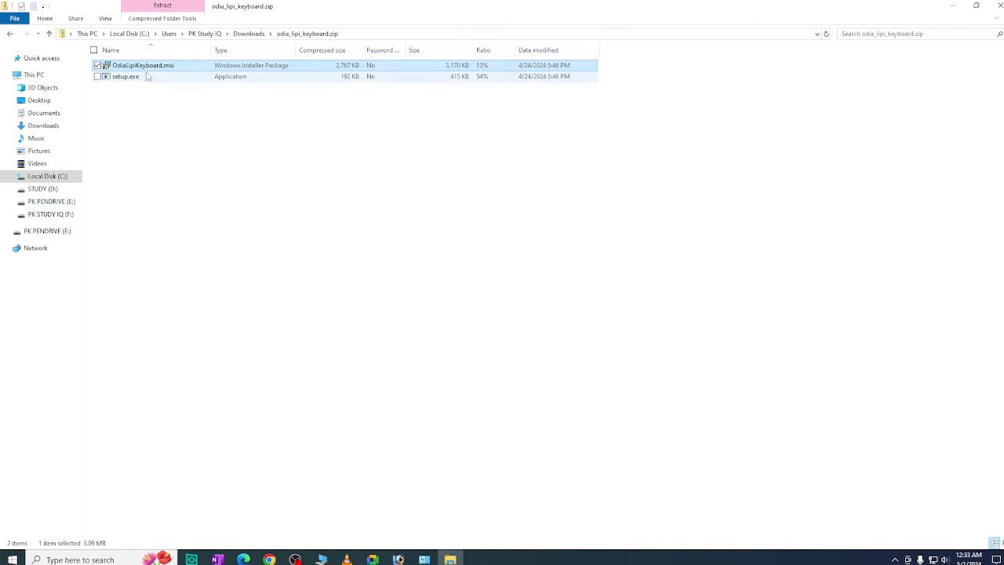
Launch setup.exe from the zip and choose Run anyway past SmartScreen
{"action": "double_click", "coordinate": [144, 76]}
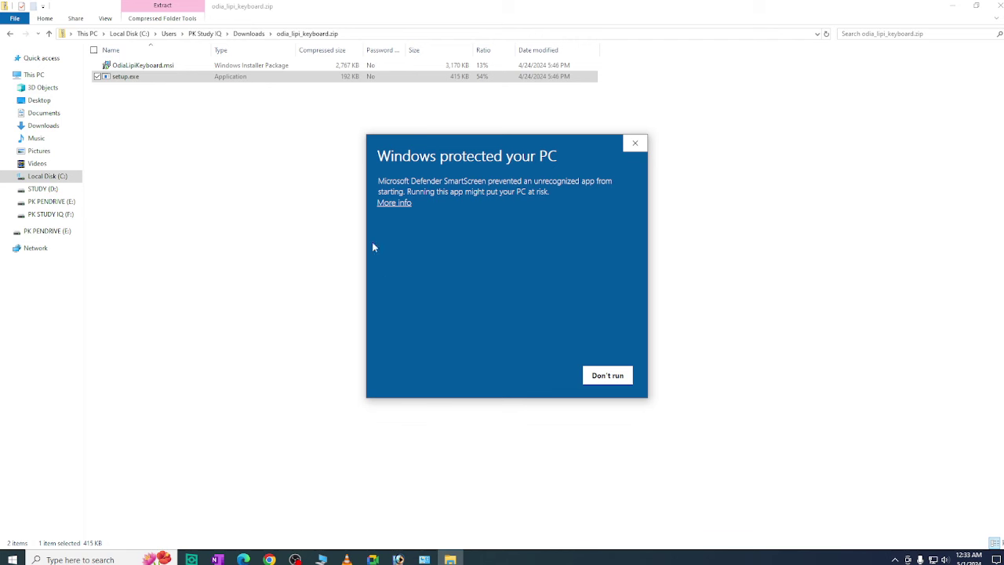
{"action": "left_click", "coordinate": [396, 203]}
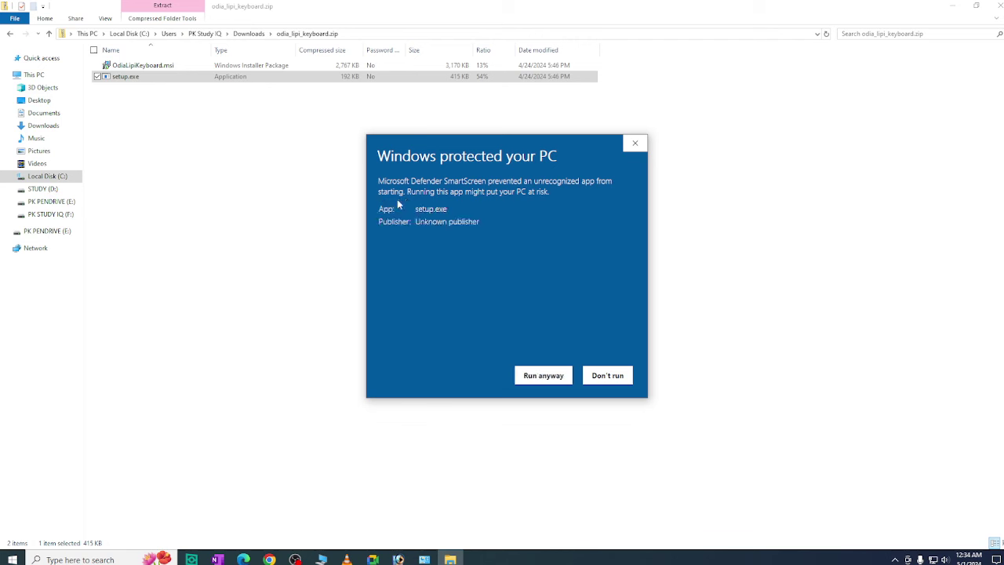
{"action": "left_click", "coordinate": [541, 375]}
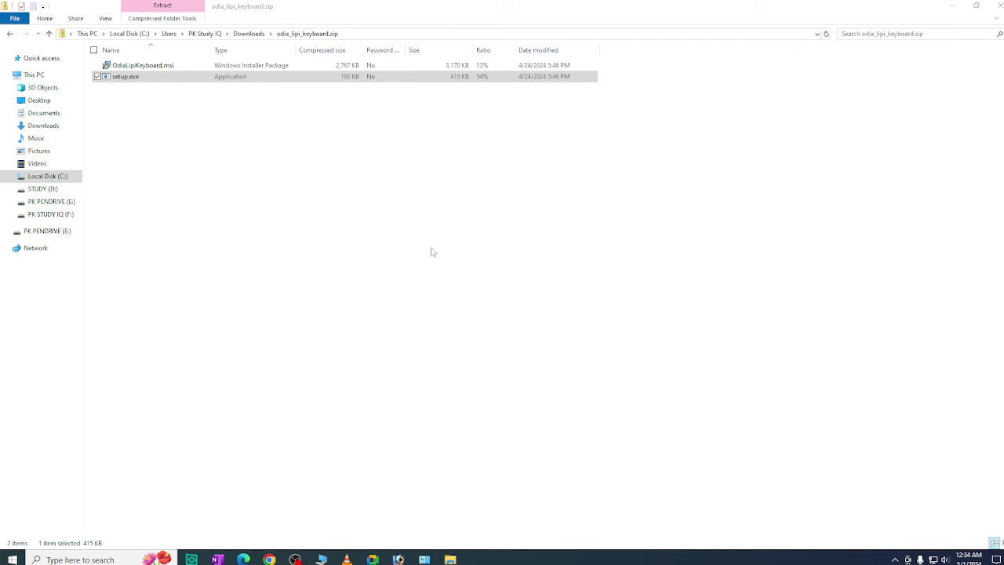
Install for Everyone in the default folder, close the installer, and minimize windows to the desktop
{"action": "left_click", "coordinate": [609, 368]}
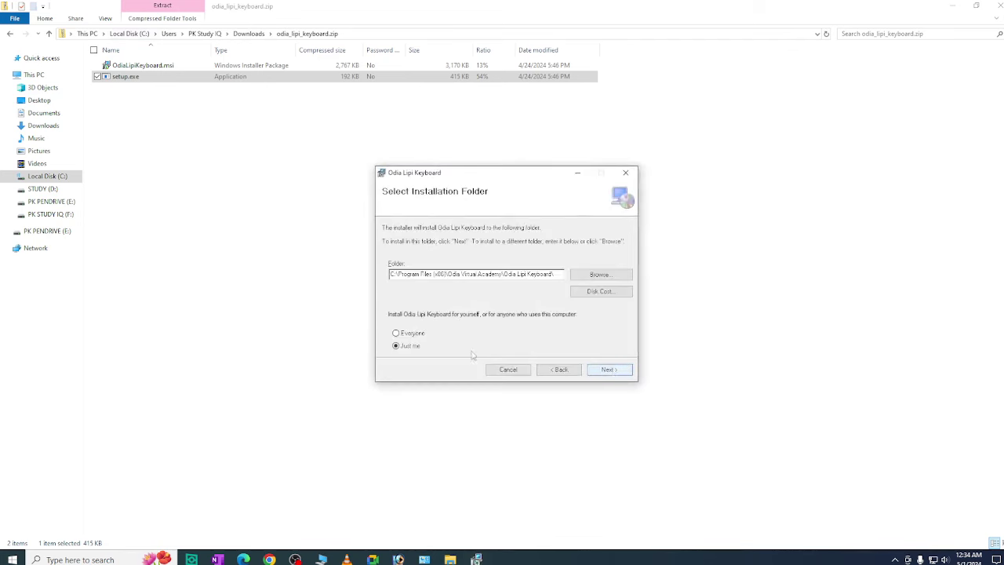
{"action": "left_click", "coordinate": [396, 333]}
{"action": "left_click", "coordinate": [610, 369]}
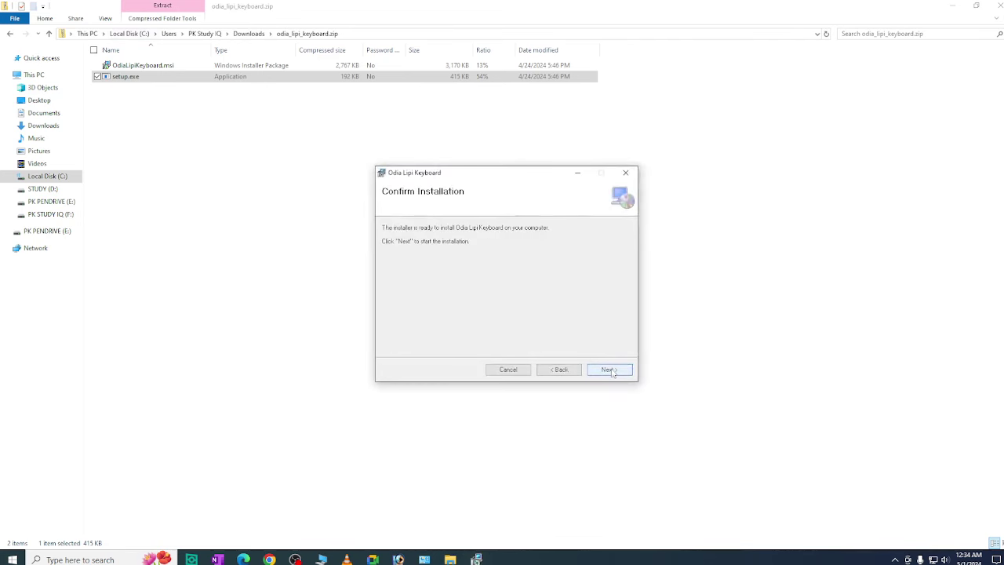
{"action": "left_click", "coordinate": [611, 370]}
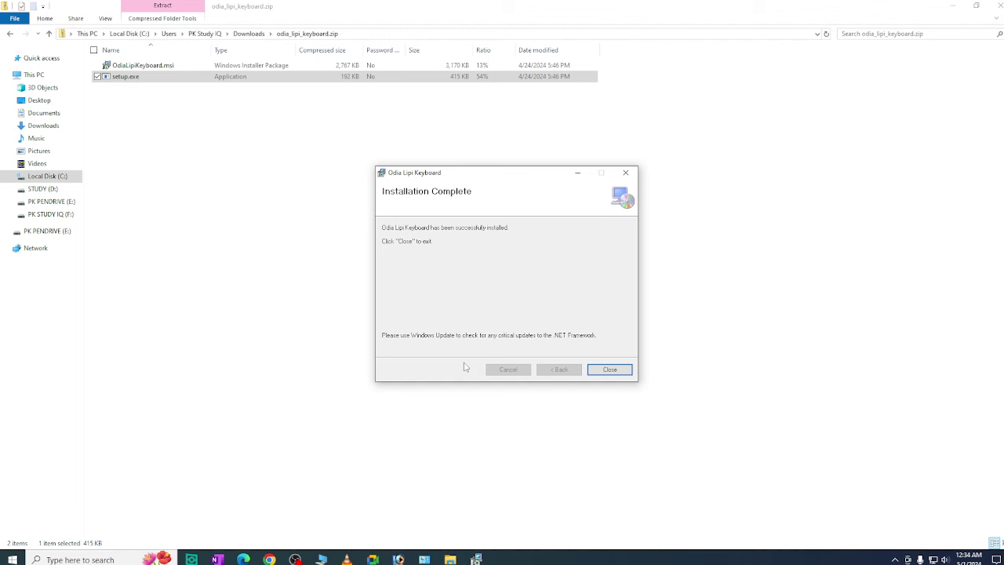
{"action": "left_click", "coordinate": [623, 374]}
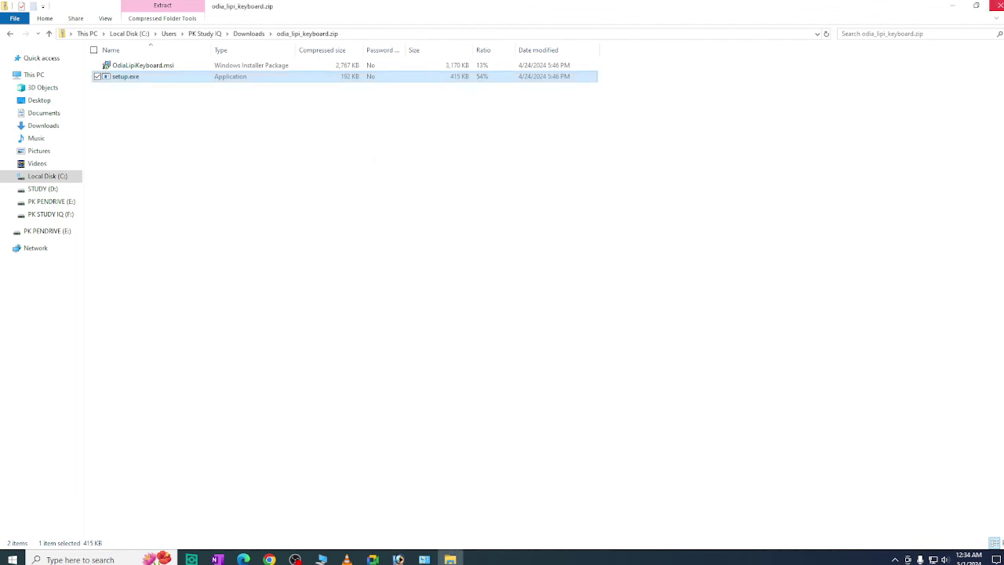
{"action": "left_click", "coordinate": [952, 8]}
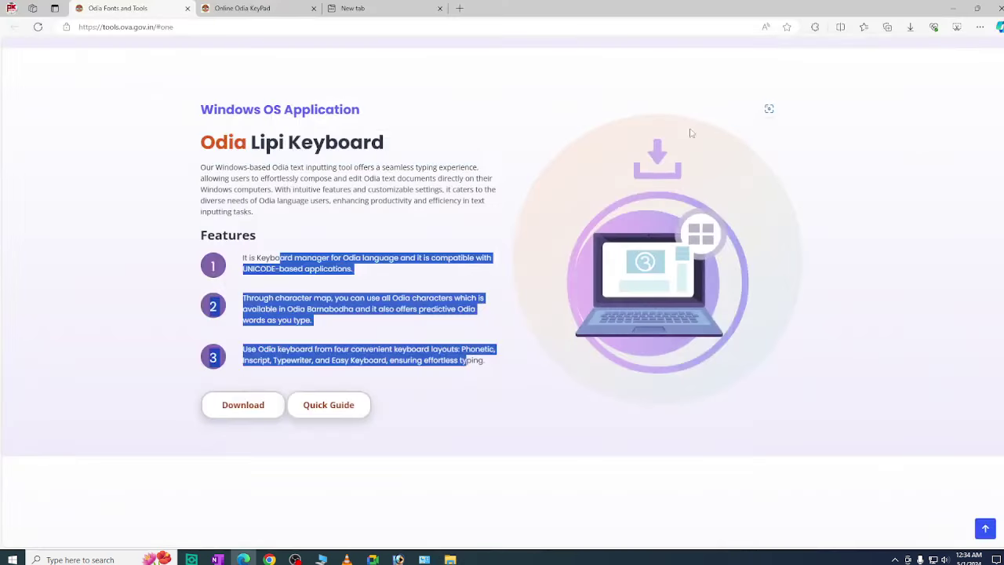
{"action": "left_click", "coordinate": [952, 10]}
Open the registration form and enter the user name and e-mail address
{"action": "left_click_drag", "start_coordinate": [26, 482], "coordinate": [232, 271]}
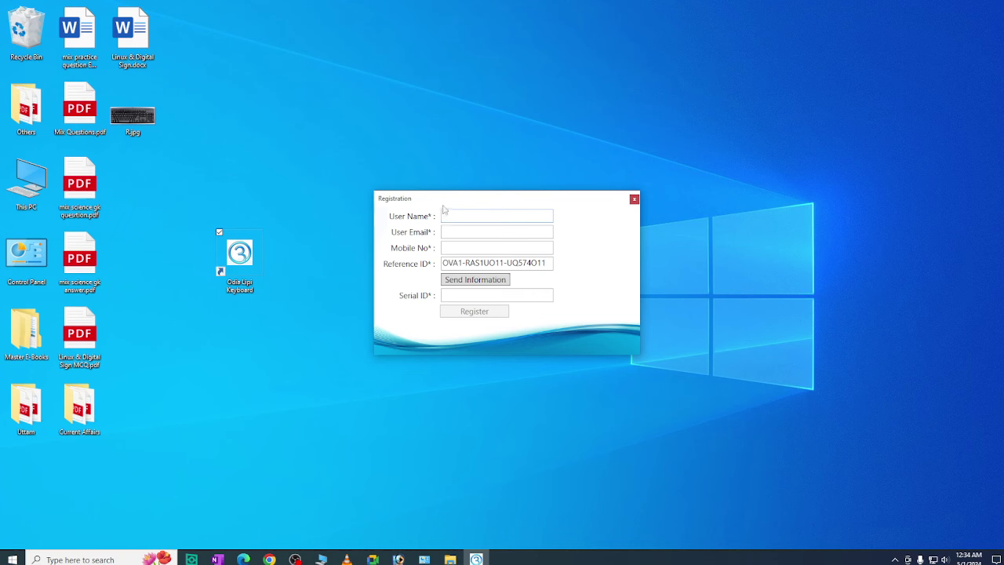
{"action": "left_click_drag", "start_coordinate": [445, 203], "coordinate": [432, 190]}
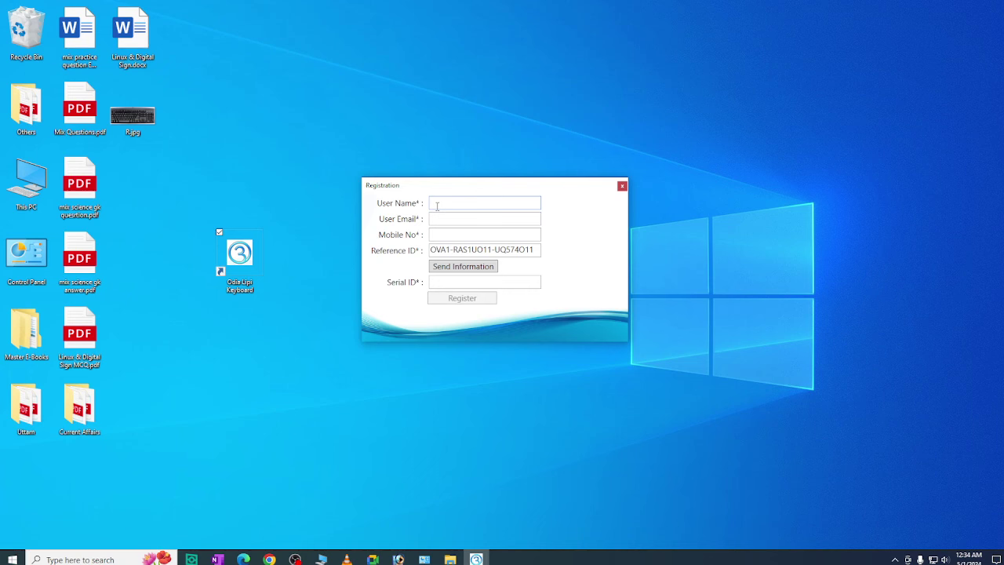
{"action": "type", "text": "P"}
{"action": "left_click", "coordinate": [430, 220]}
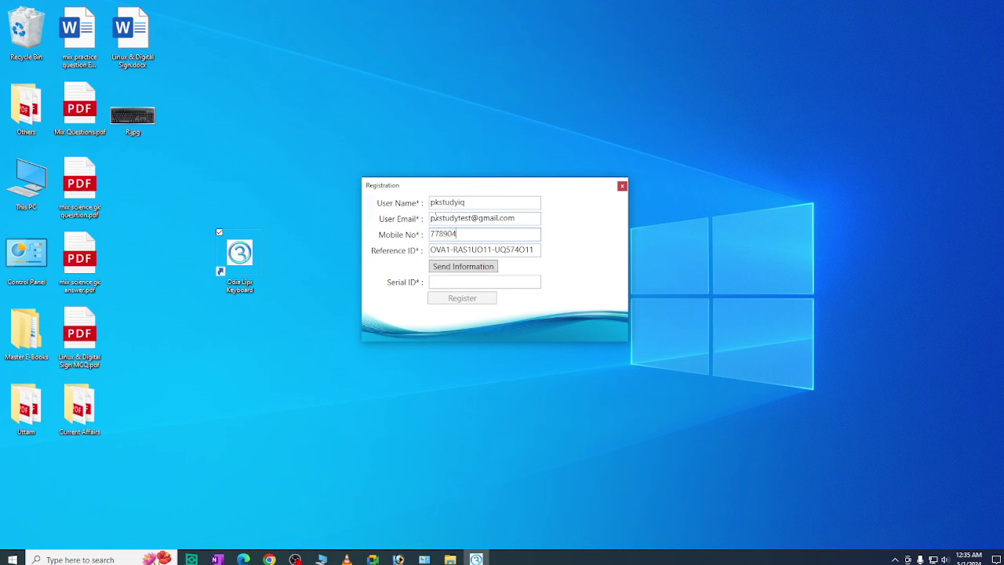
Enter the mobile number, send the information to get a serial ID, and register
{"action": "type", "text": "9853"}
{"action": "left_click_drag", "start_coordinate": [449, 233], "coordinate": [459, 237]}
{"action": "left_click", "coordinate": [459, 235]}
{"action": "left_click", "coordinate": [443, 272]}
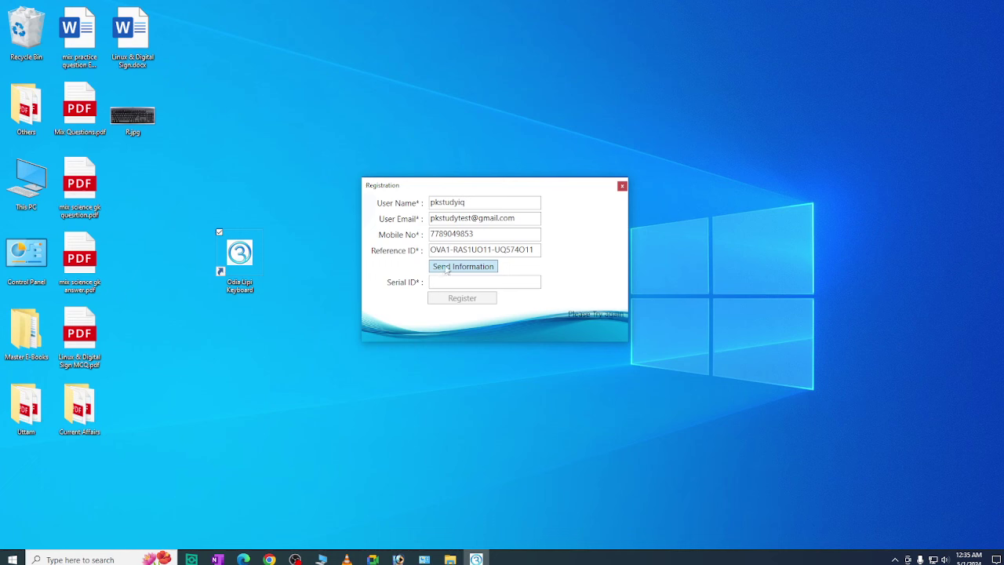
{"action": "left_click", "coordinate": [482, 268]}
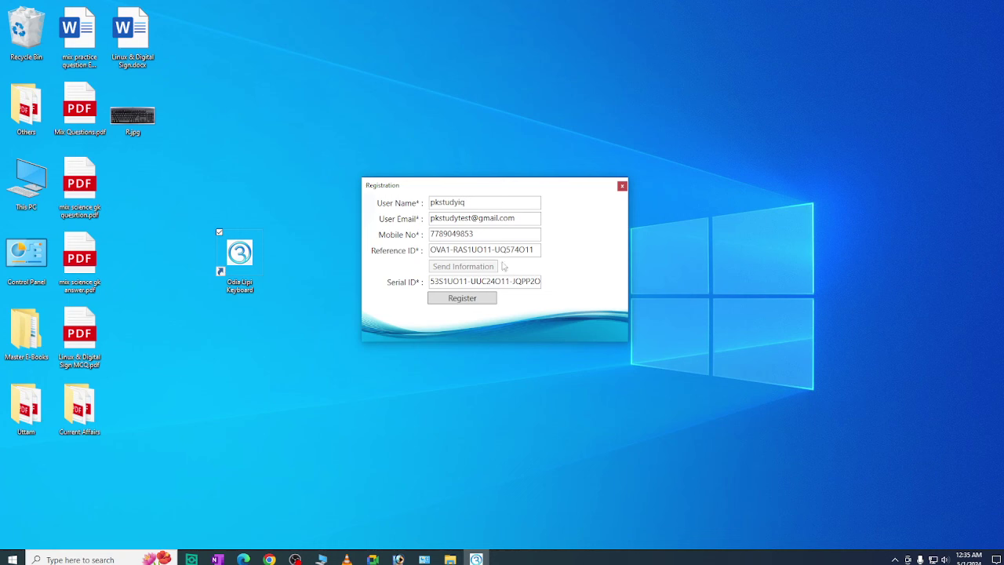
{"action": "left_click", "coordinate": [472, 302]}
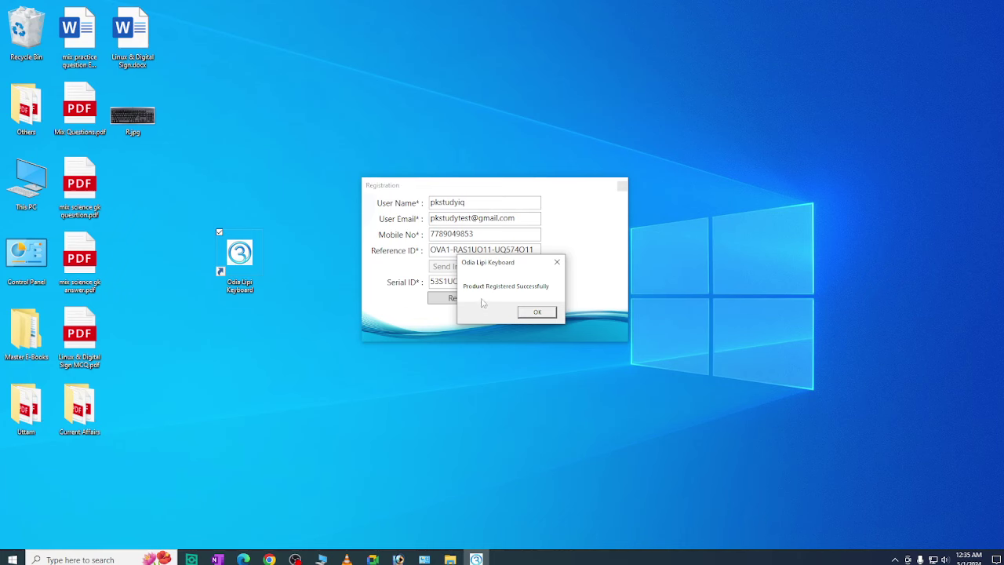
Acknowledge the registration success, then move and close the Odia keyboard toolbar
{"action": "left_click", "coordinate": [539, 314]}
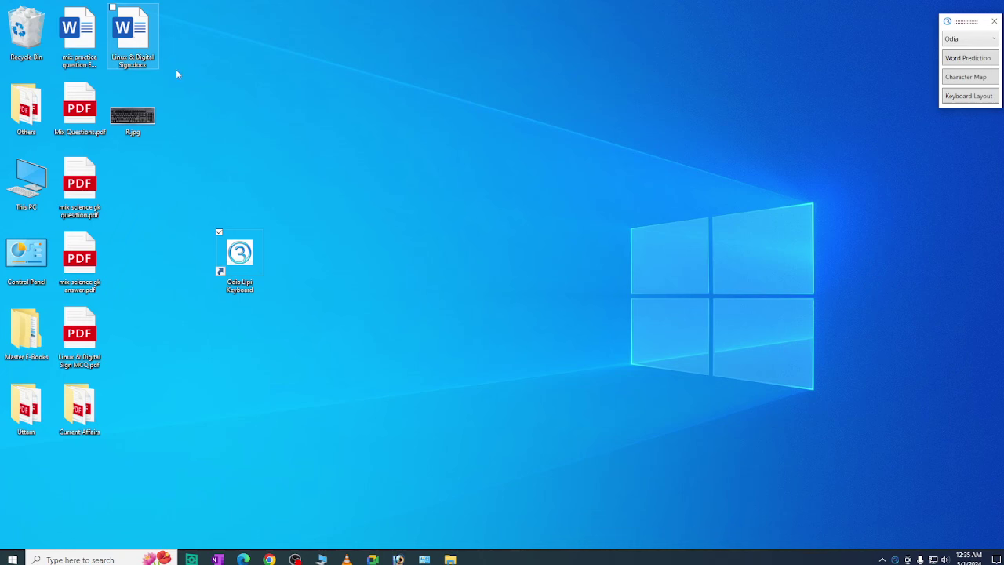
{"action": "right_click", "coordinate": [210, 89]}
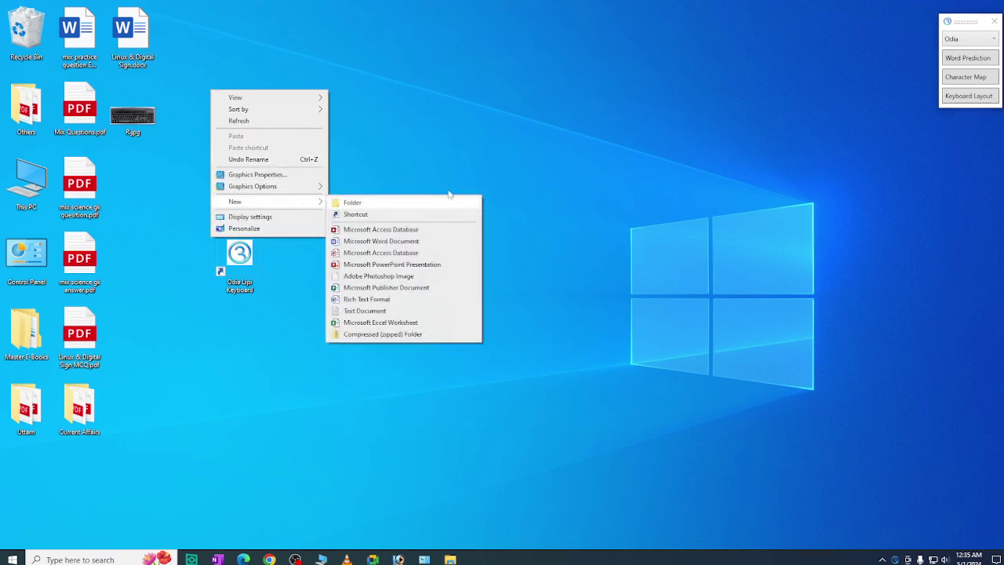
{"action": "left_click", "coordinate": [970, 25]}
{"action": "left_click_drag", "start_coordinate": [970, 25], "coordinate": [915, 41]}
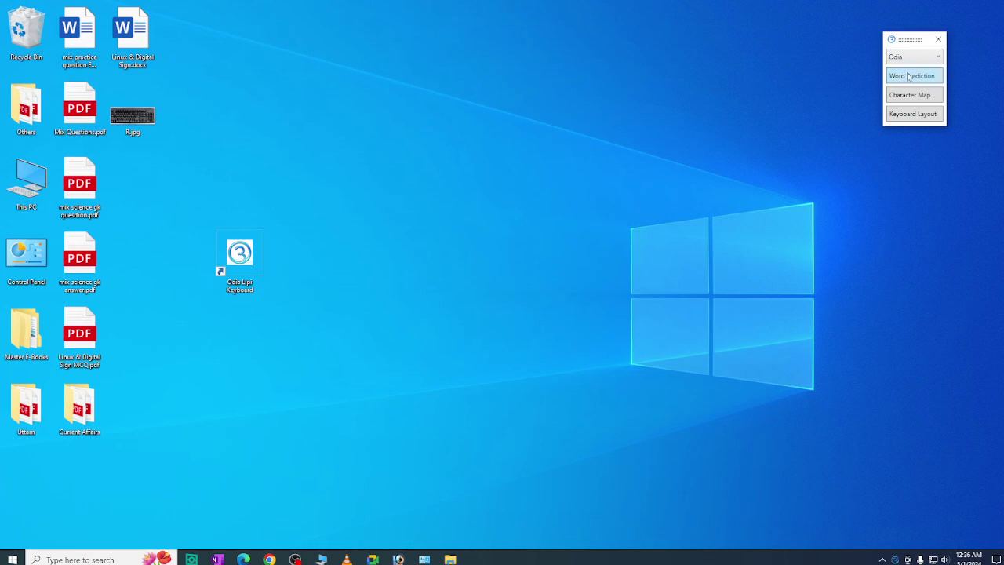
{"action": "left_click", "coordinate": [938, 38]}
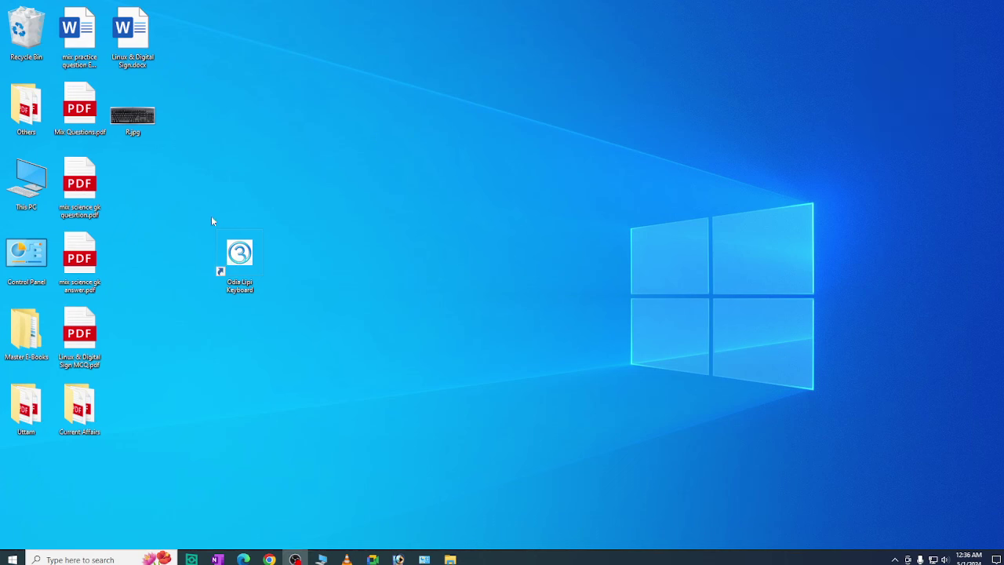
Relaunch Odia Lipi Keyboard, move its toolbar, and keep Odia as the input language
{"action": "double_click", "coordinate": [248, 264]}
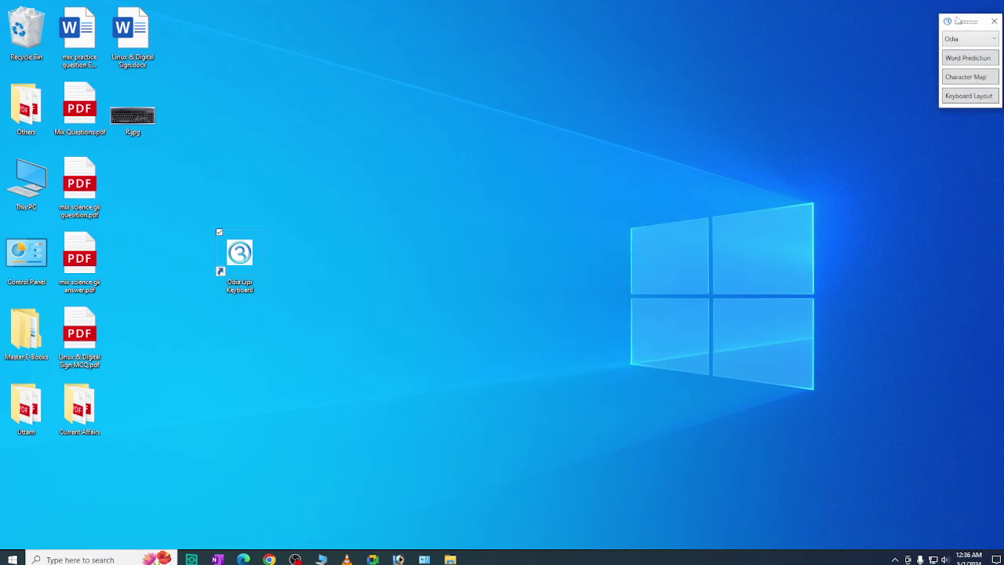
{"action": "left_click_drag", "start_coordinate": [956, 19], "coordinate": [884, 35]}
{"action": "left_click", "coordinate": [911, 54]}
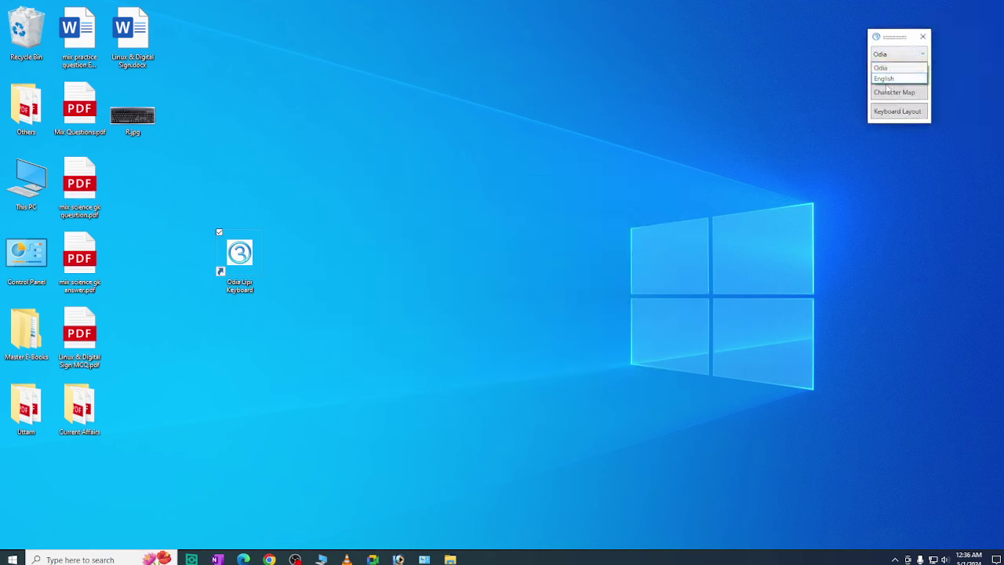
{"action": "left_click", "coordinate": [890, 72]}
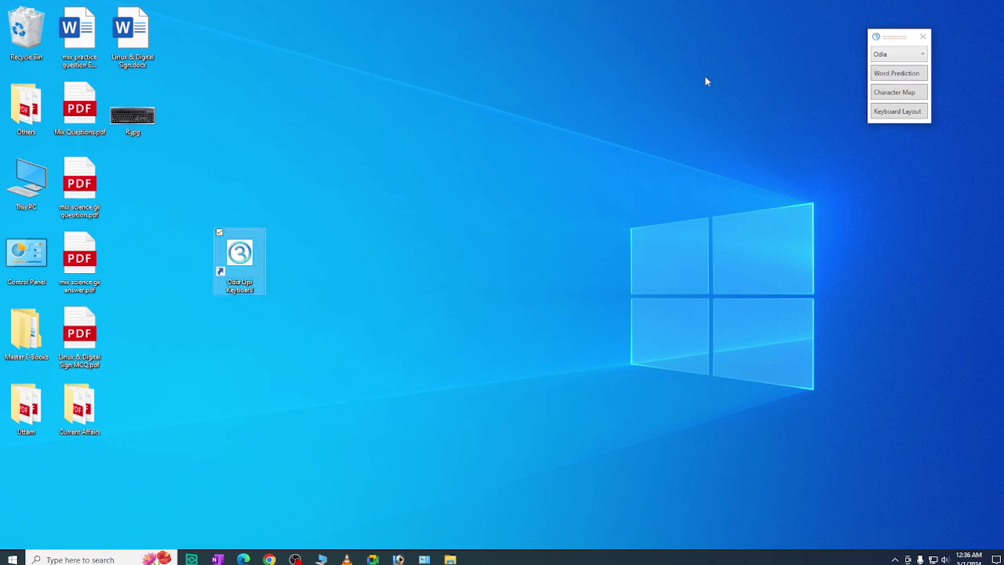
Create New Microsoft Word Document.docx on the desktop with its default name and open it
{"action": "right_click", "coordinate": [288, 127]}
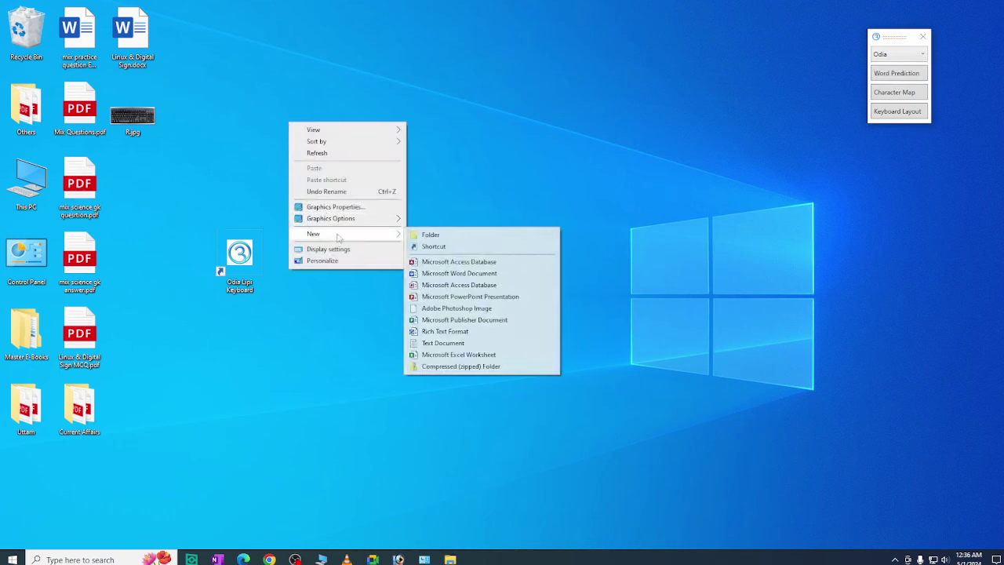
{"action": "mouse_move", "coordinate": [338, 237]}
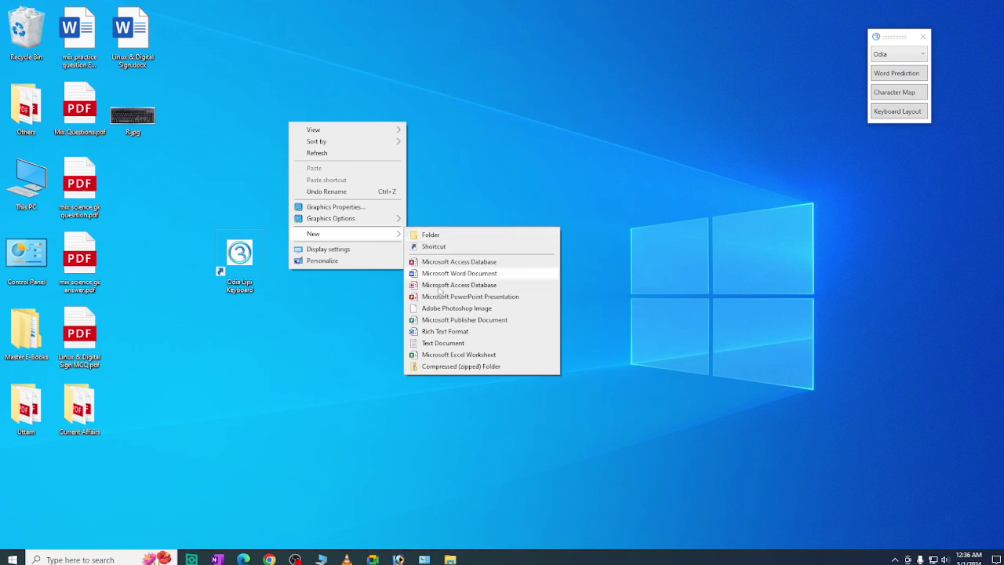
{"action": "left_click", "coordinate": [457, 272]}
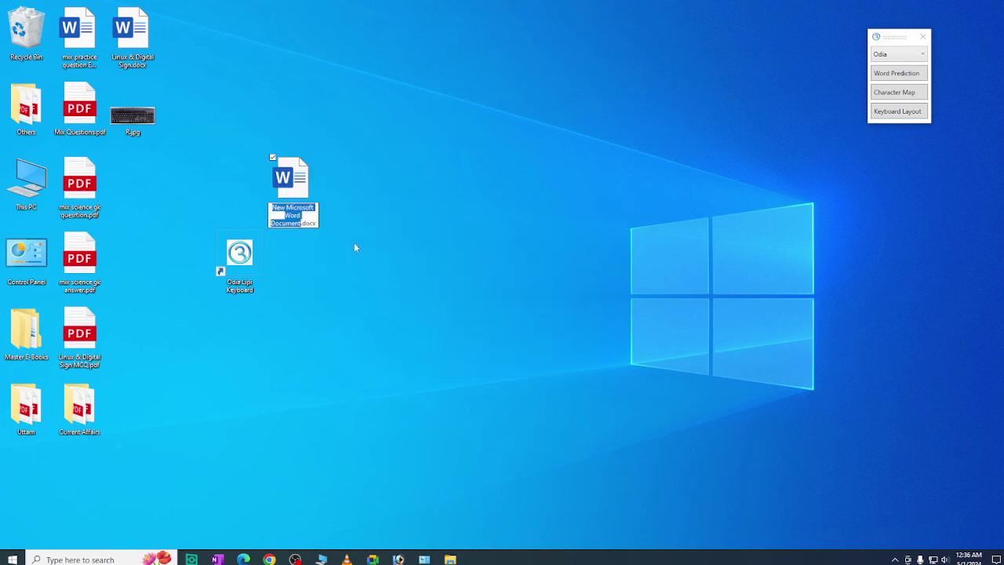
{"action": "left_click", "coordinate": [283, 178]}
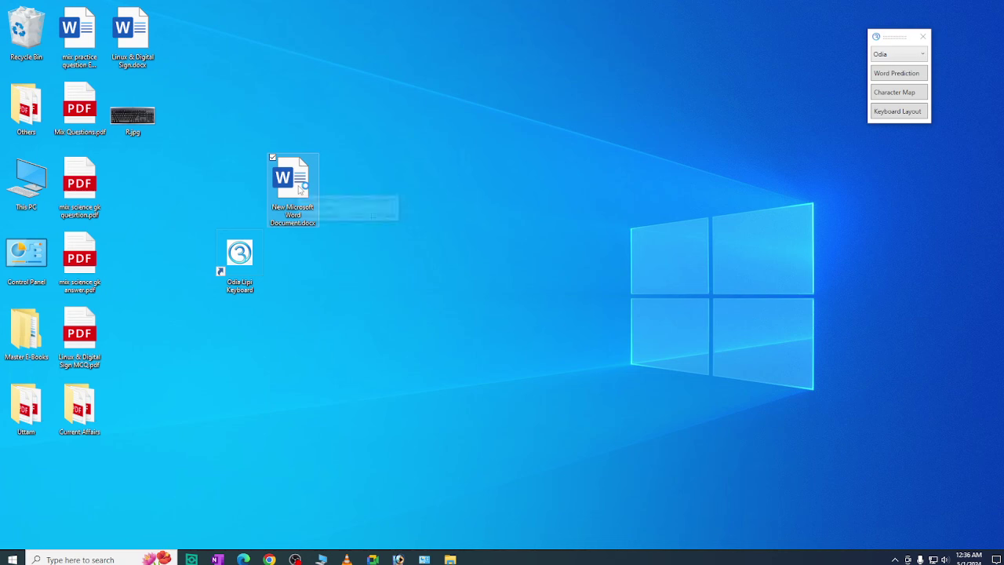
{"action": "double_click", "coordinate": [284, 177]}
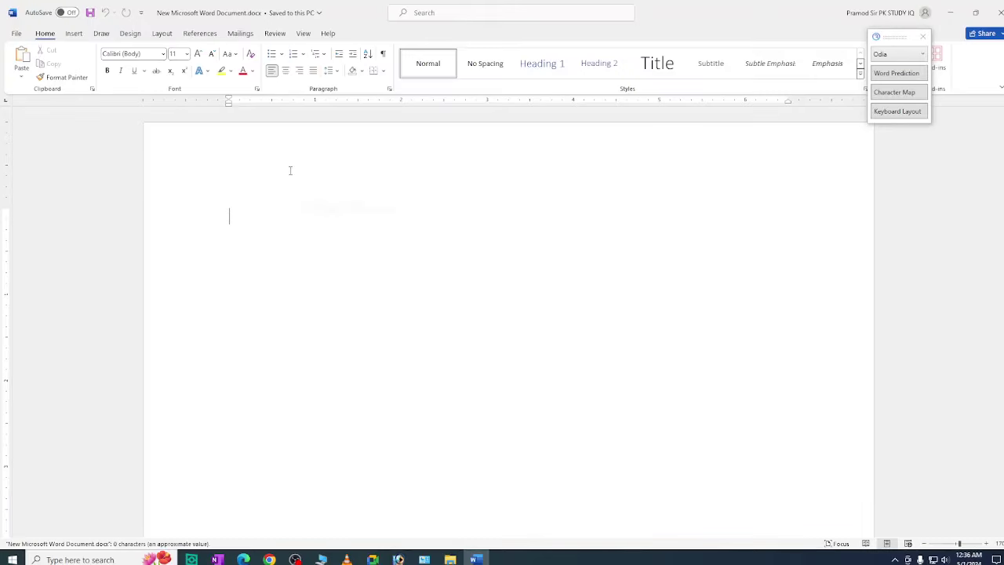
Move the Odia keyboard toolbar and choose Odia as the input language
{"action": "left_click_drag", "start_coordinate": [897, 44], "coordinate": [956, 68]}
{"action": "left_click", "coordinate": [957, 77]}
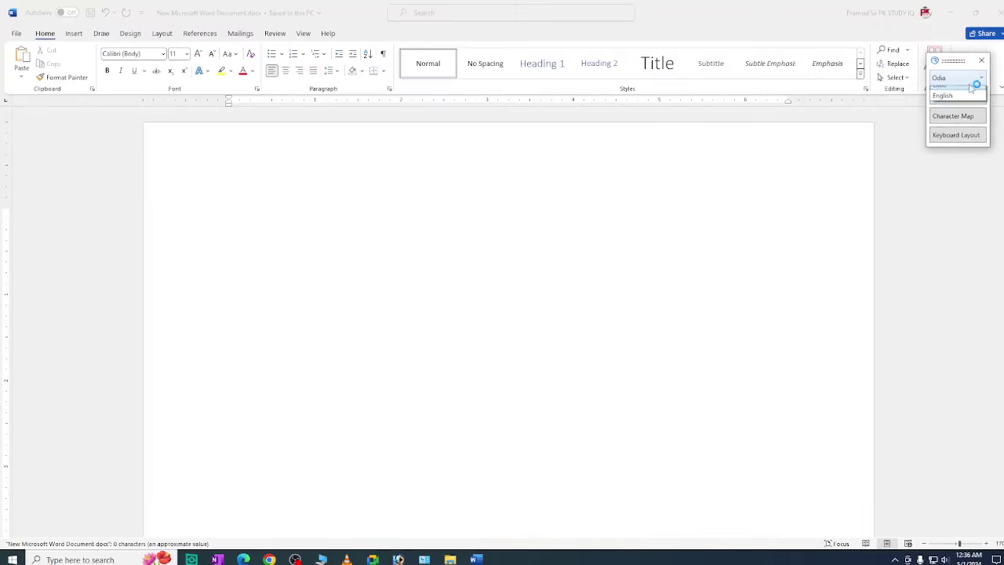
{"action": "left_click", "coordinate": [940, 92]}
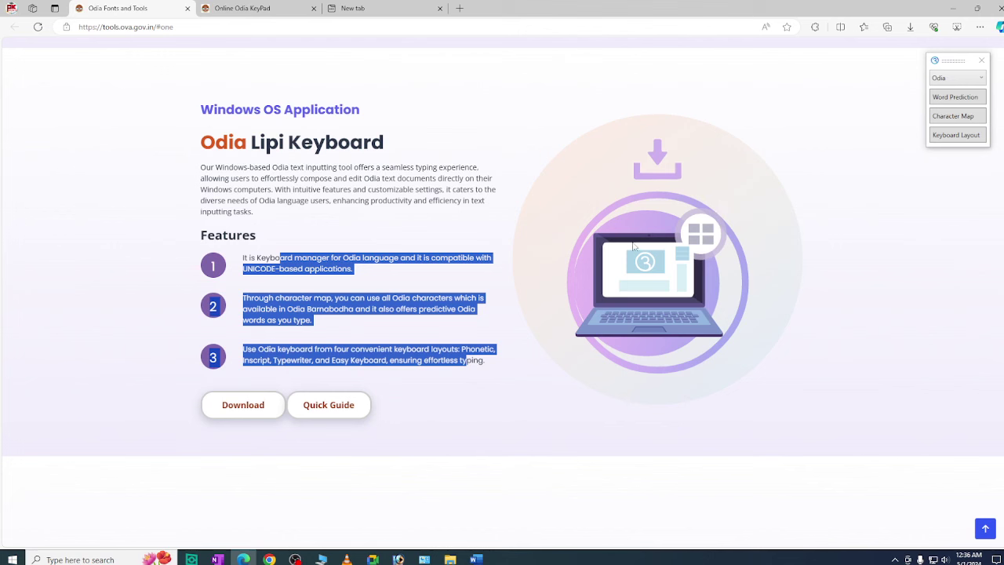
Open the downloaded odia_fonts archive and view the Odia fonts sample PDF, then close it
{"action": "left_click", "coordinate": [910, 27]}
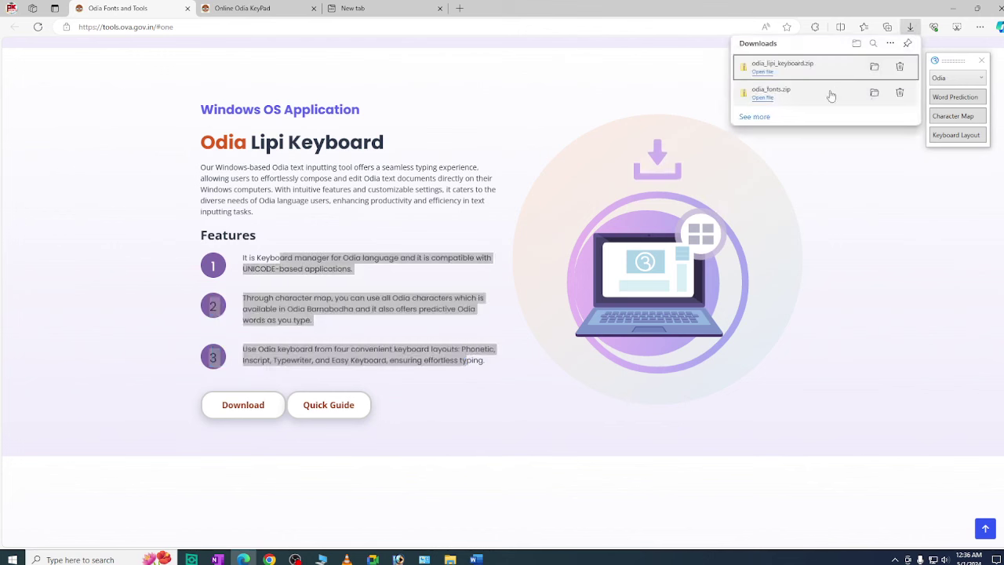
{"action": "left_click", "coordinate": [874, 92]}
{"action": "double_click", "coordinate": [273, 70]}
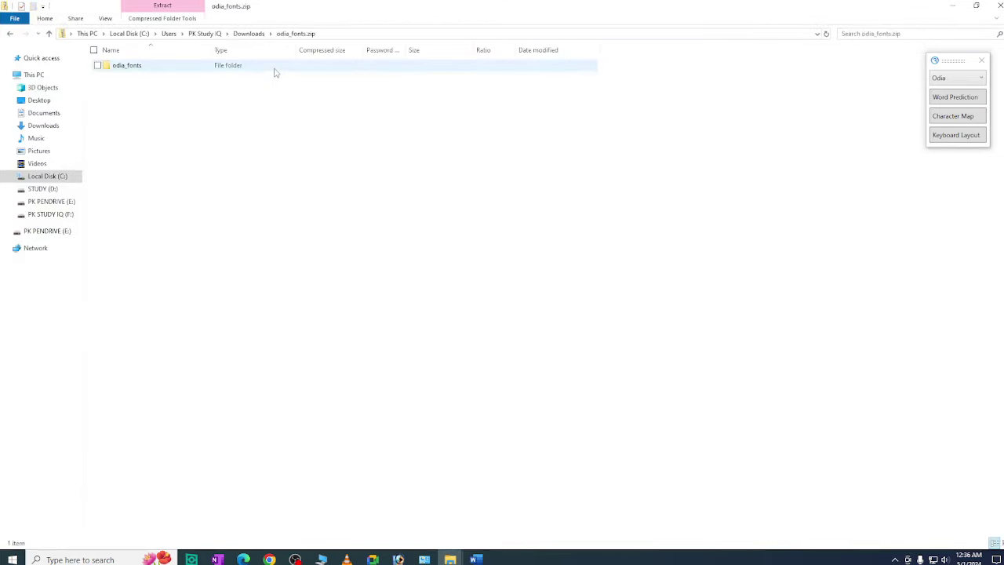
{"action": "double_click", "coordinate": [162, 71]}
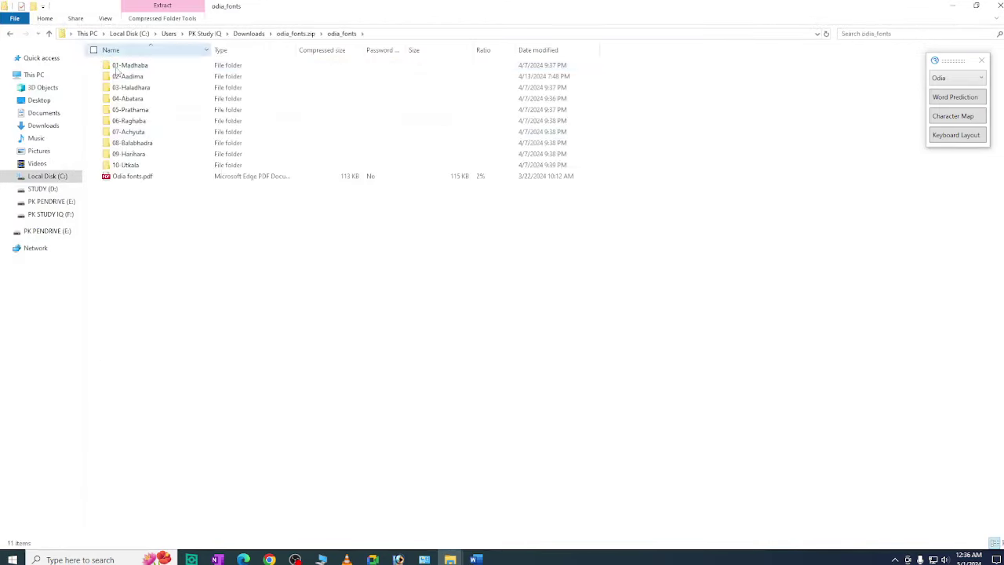
{"action": "double_click", "coordinate": [135, 177]}
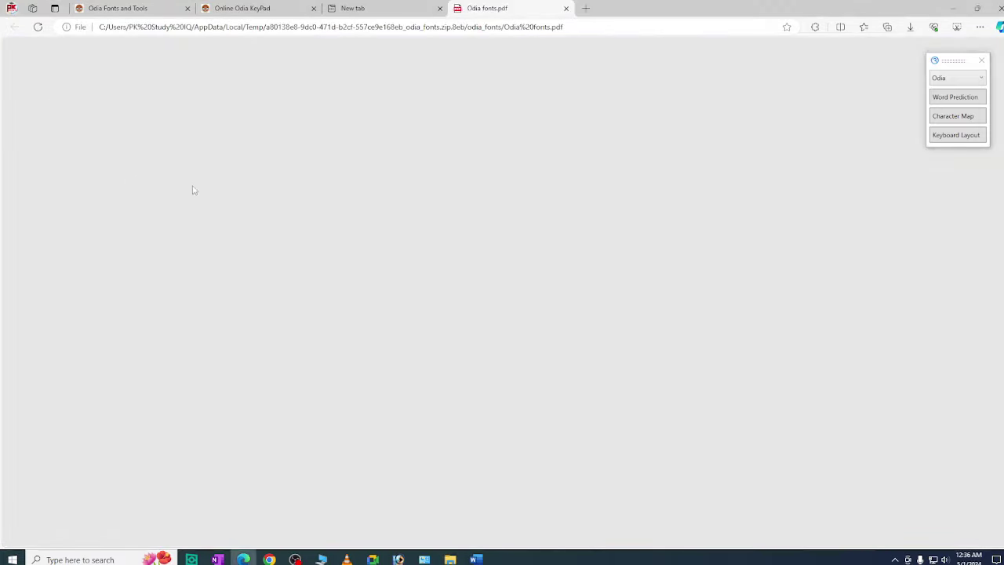
{"action": "scroll", "coordinate": [525, 265], "scroll_direction": "down", "scroll_amount": 20}
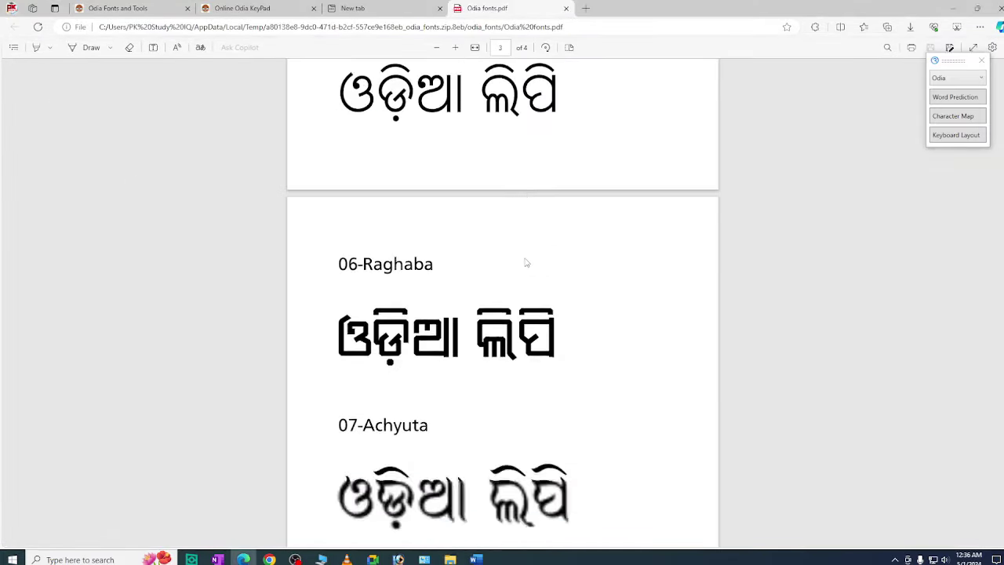
{"action": "left_click", "coordinate": [565, 7]}
Open the 10-Utkala folder, select its four font files, and bring Word back
{"action": "left_click", "coordinate": [953, 8]}
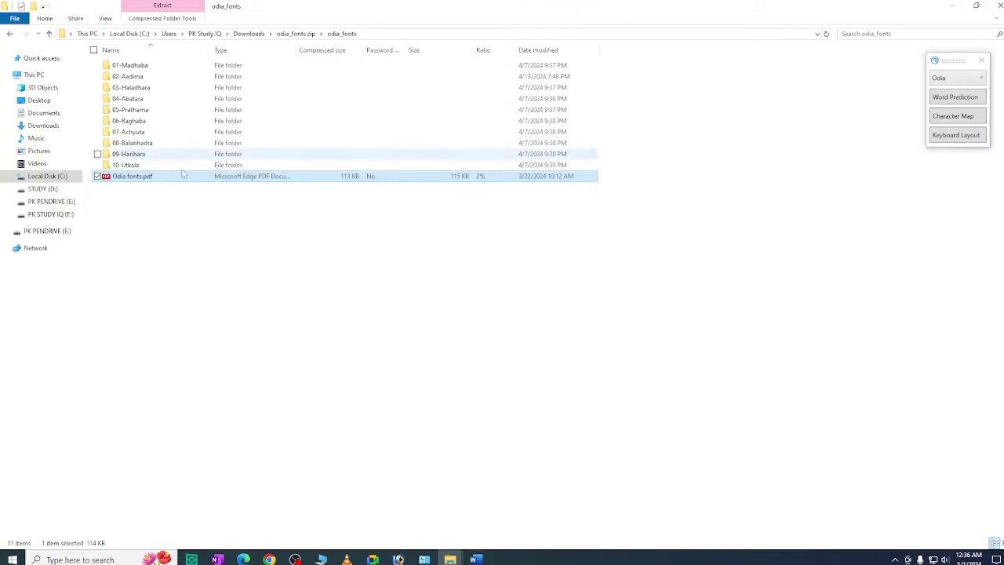
{"action": "double_click", "coordinate": [149, 163]}
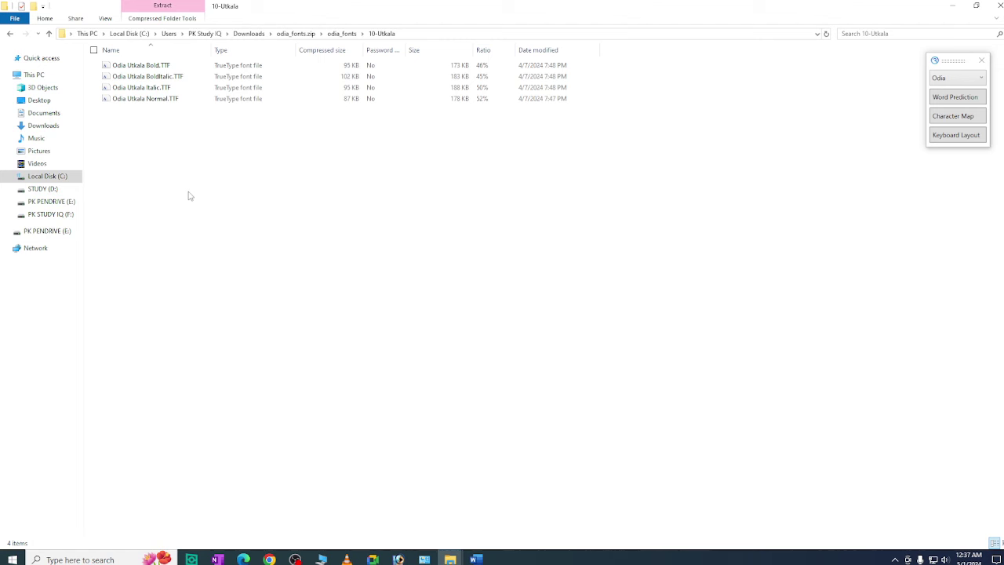
{"action": "left_click_drag", "start_coordinate": [200, 164], "coordinate": [771, 195]}
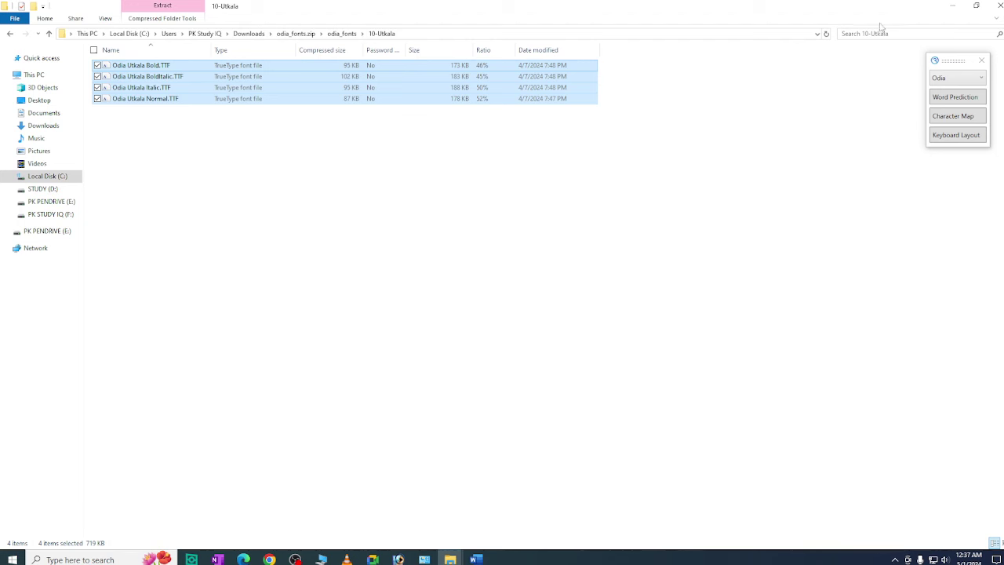
{"action": "left_click", "coordinate": [996, 5]}
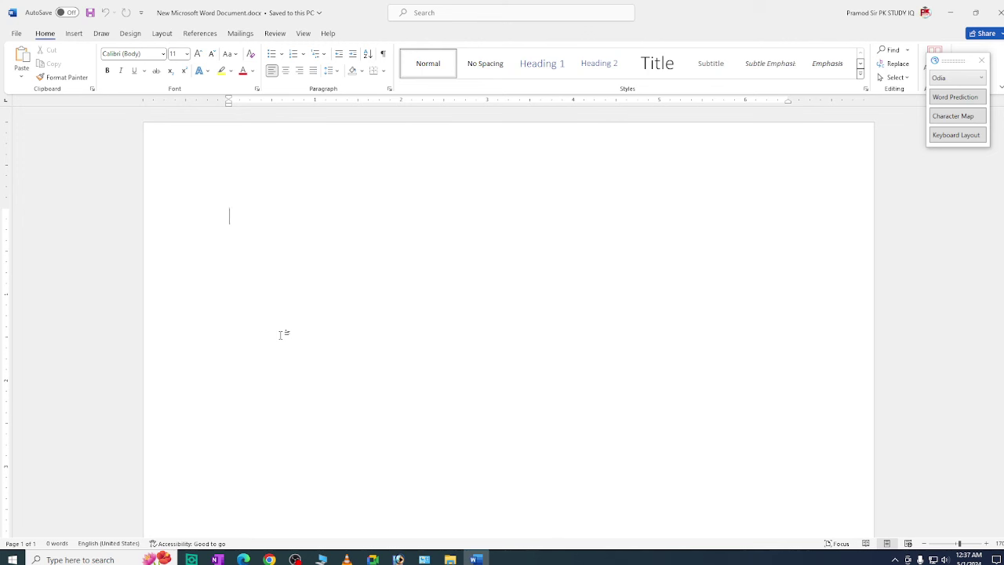
{"action": "left_click", "coordinate": [163, 53]}
{"action": "scroll", "coordinate": [188, 320], "scroll_direction": "down", "scroll_amount": 20}
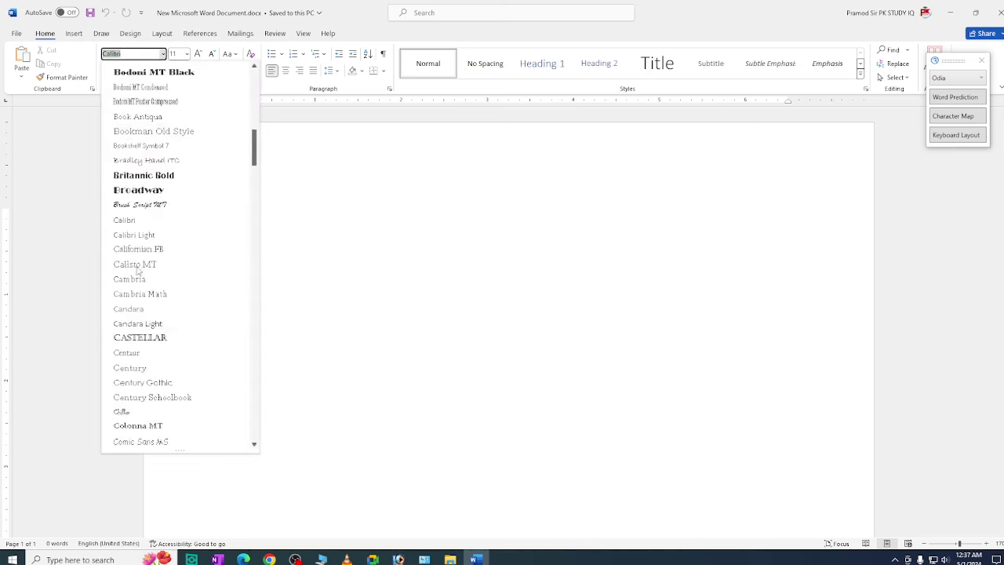
{"action": "scroll", "coordinate": [187, 320], "scroll_direction": "down", "scroll_amount": 20}
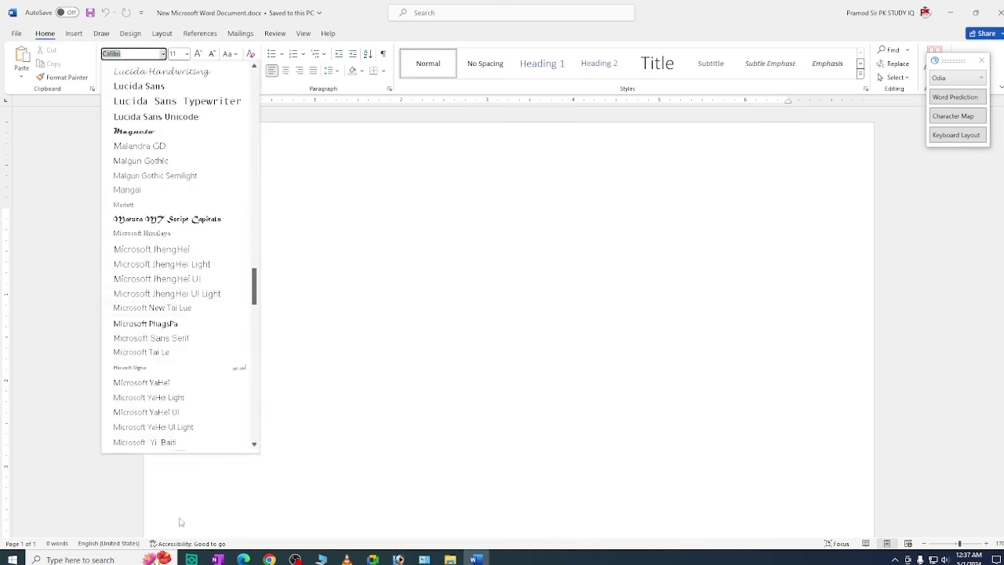
{"action": "left_click", "coordinate": [682, 224]}
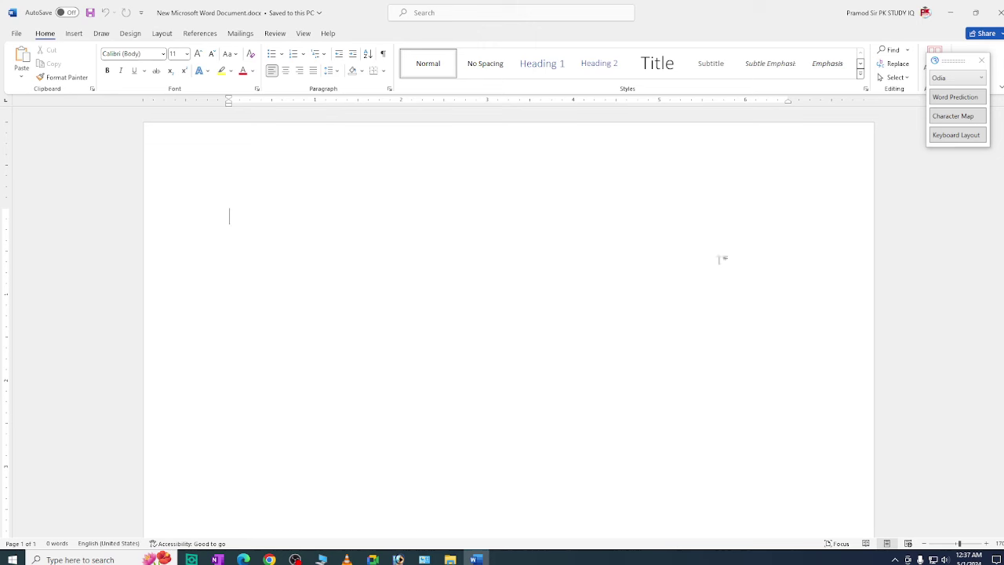
Open the Keyboard Layout chart, enlarge and reposition it, keeping the Easy layout
{"action": "left_click", "coordinate": [947, 139]}
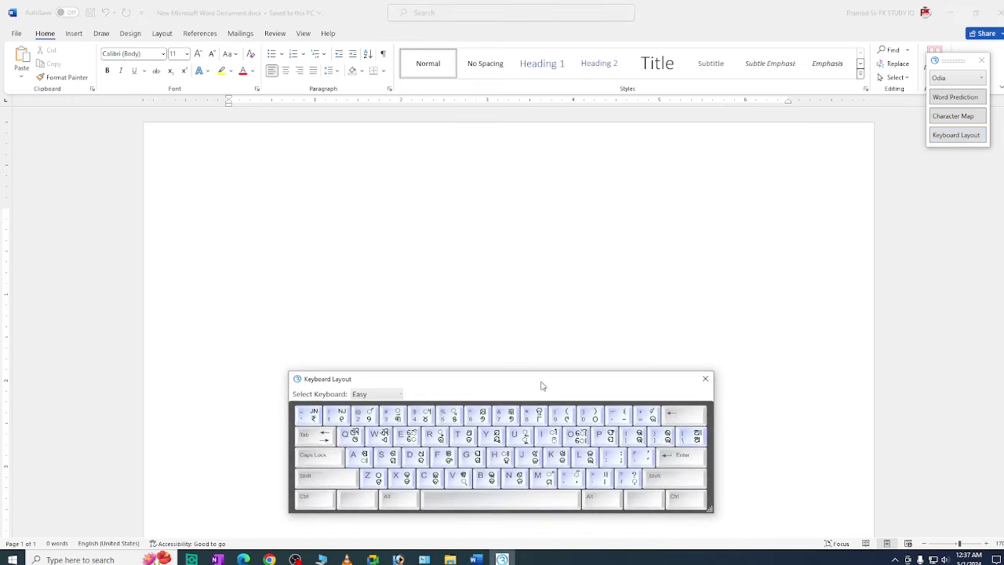
{"action": "left_click_drag", "start_coordinate": [707, 509], "coordinate": [800, 540]}
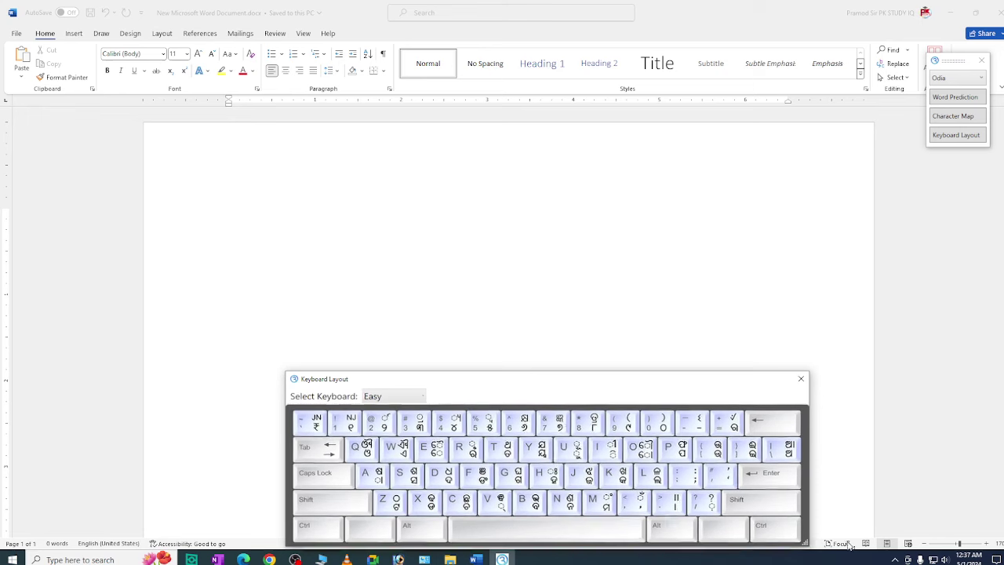
{"action": "left_click_drag", "start_coordinate": [588, 381], "coordinate": [477, 359]}
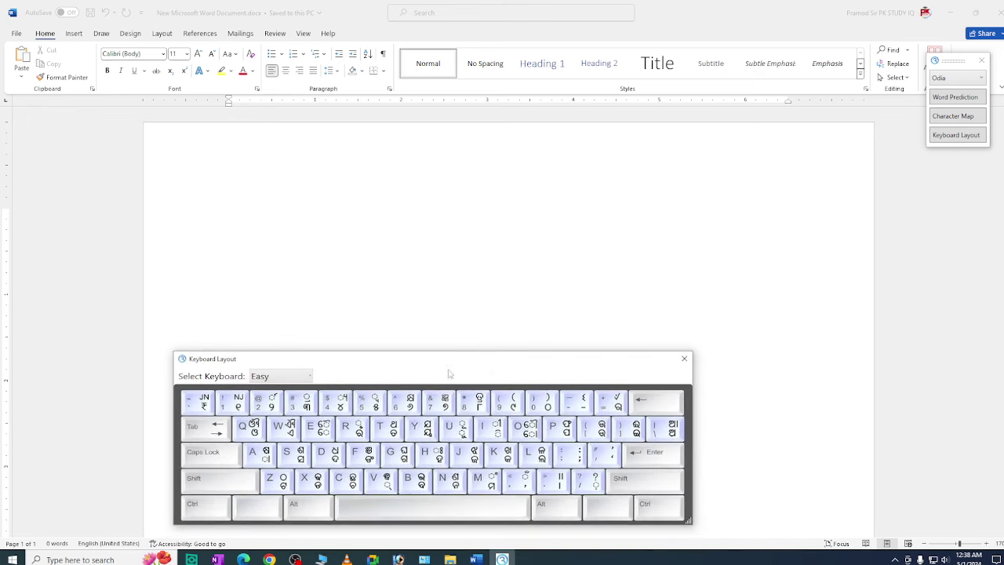
{"action": "left_click", "coordinate": [298, 380]}
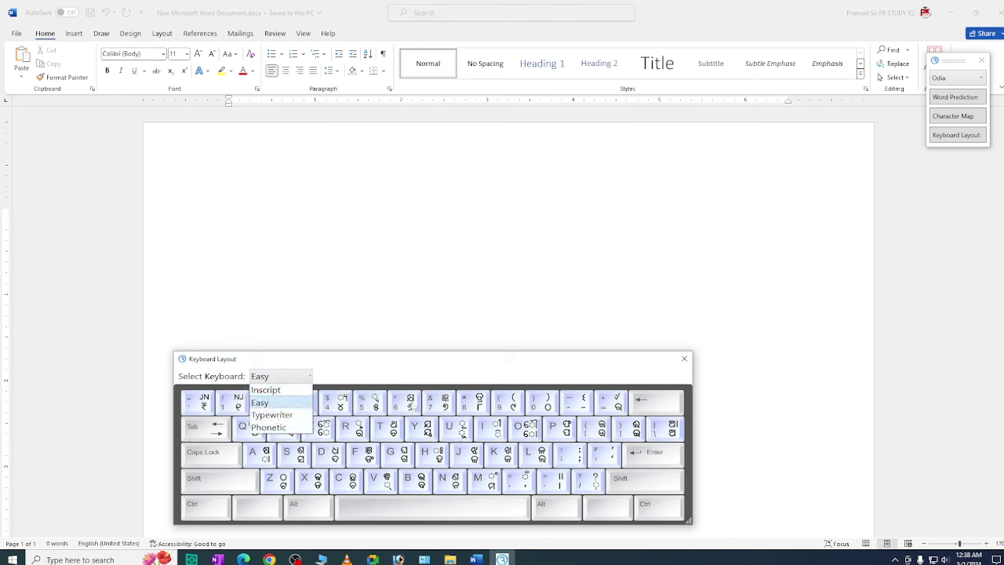
{"action": "left_click", "coordinate": [396, 373]}
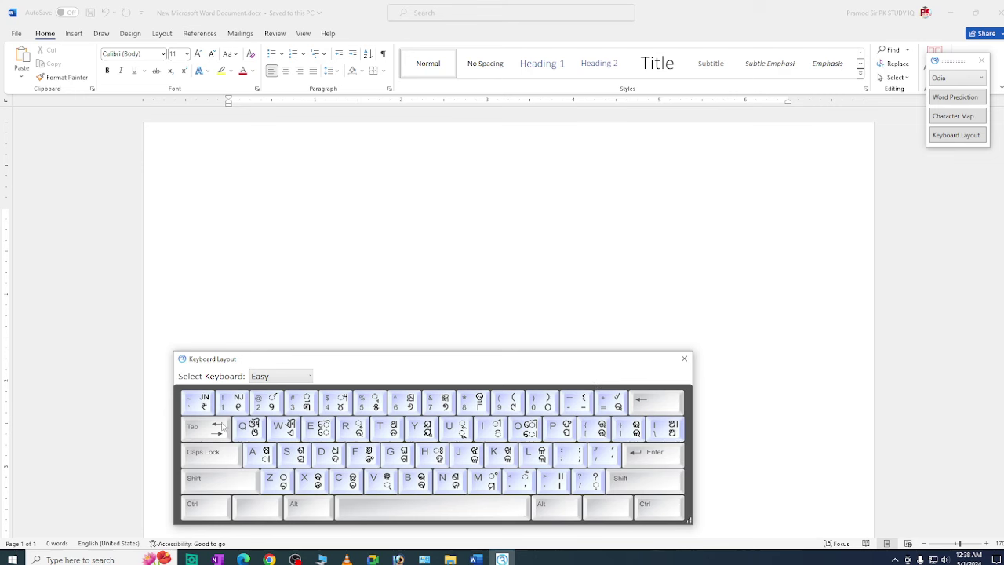
{"action": "left_click", "coordinate": [240, 229]}
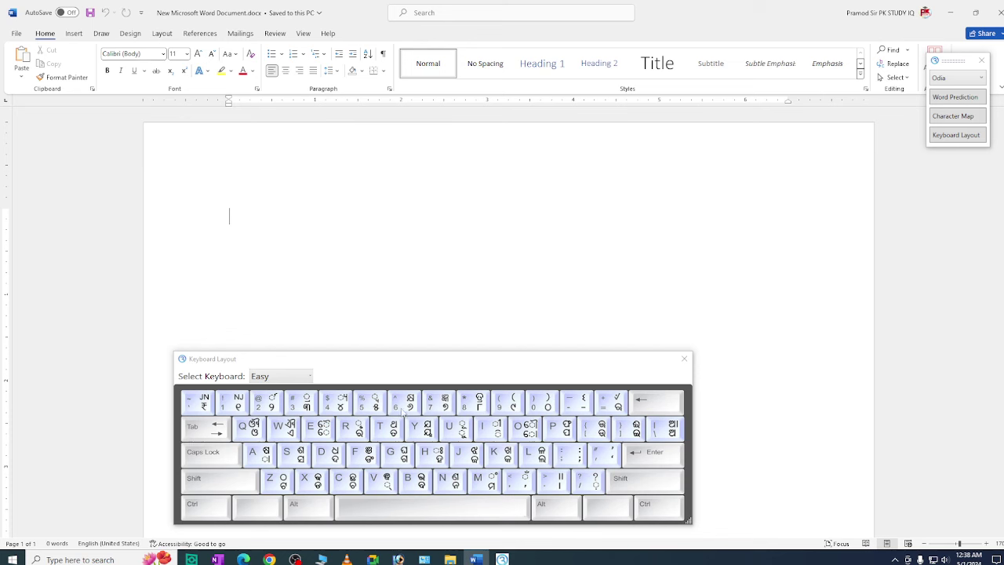
Preview the Inscript, Typewriter and Phonetic layouts, then switch back to Easy and refocus Word
{"action": "left_click", "coordinate": [291, 377]}
{"action": "left_click", "coordinate": [266, 389]}
{"action": "left_click", "coordinate": [293, 380]}
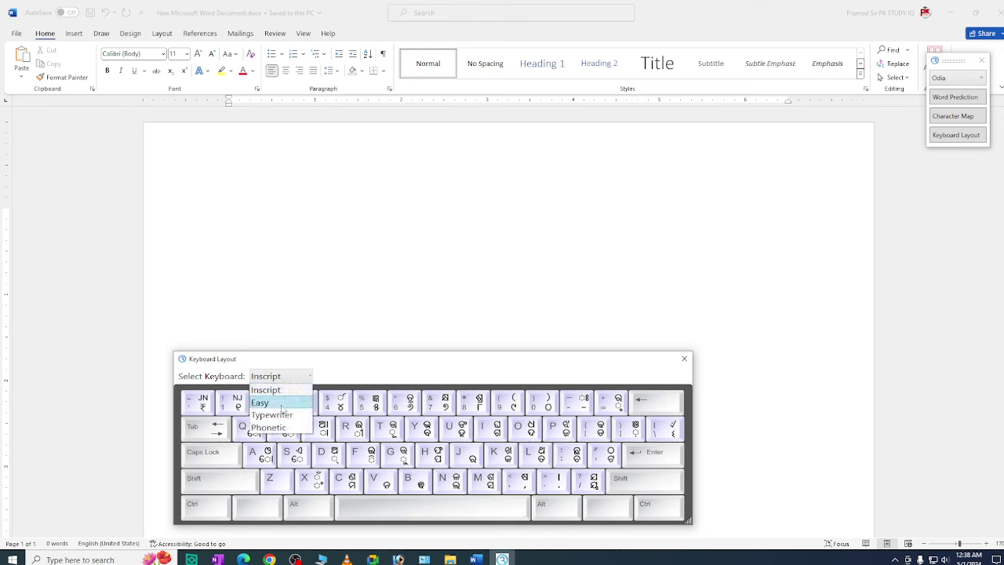
{"action": "left_click", "coordinate": [281, 403]}
{"action": "left_click", "coordinate": [298, 378]}
{"action": "left_click", "coordinate": [284, 414]}
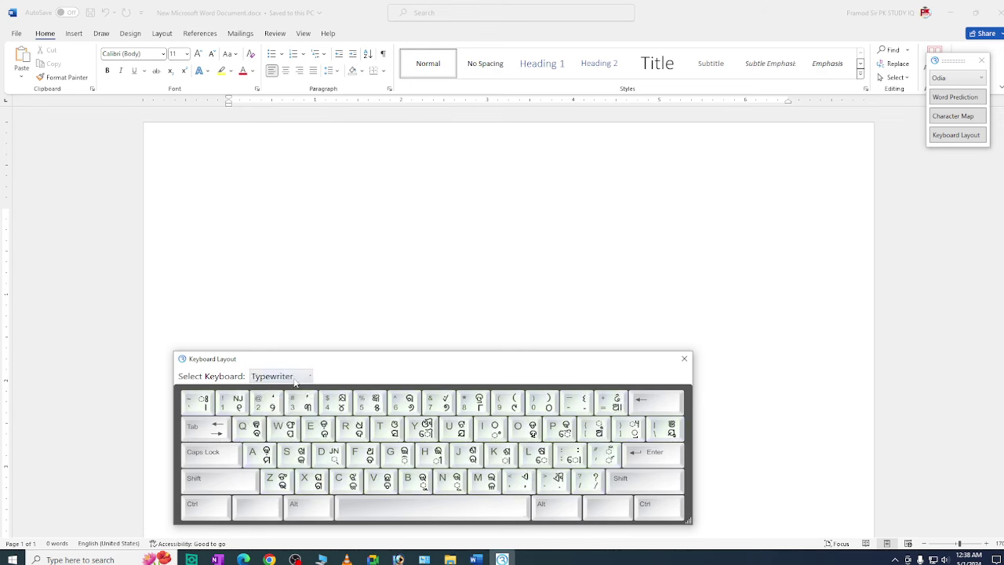
{"action": "left_click", "coordinate": [294, 379]}
{"action": "left_click", "coordinate": [279, 427]}
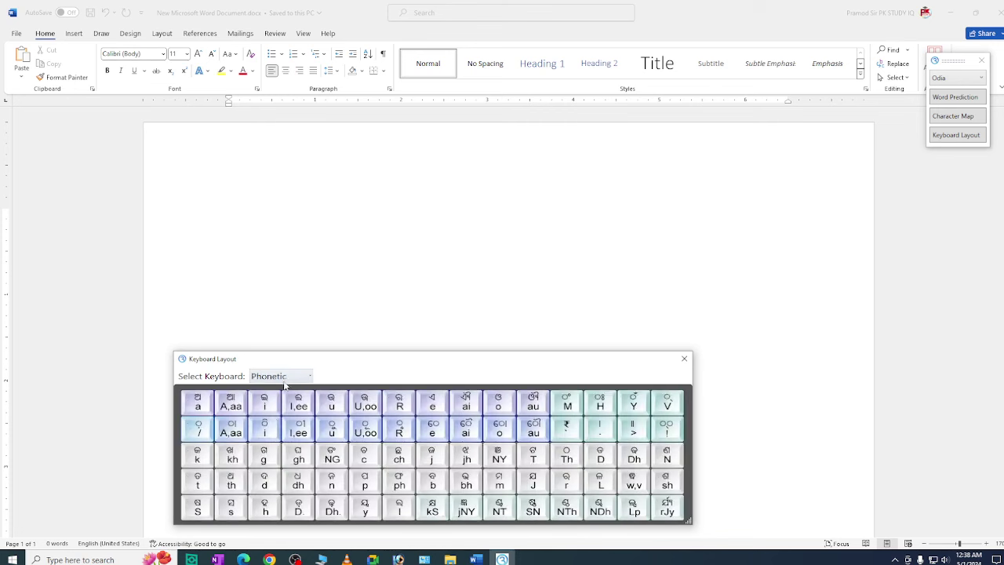
{"action": "left_click", "coordinate": [286, 380]}
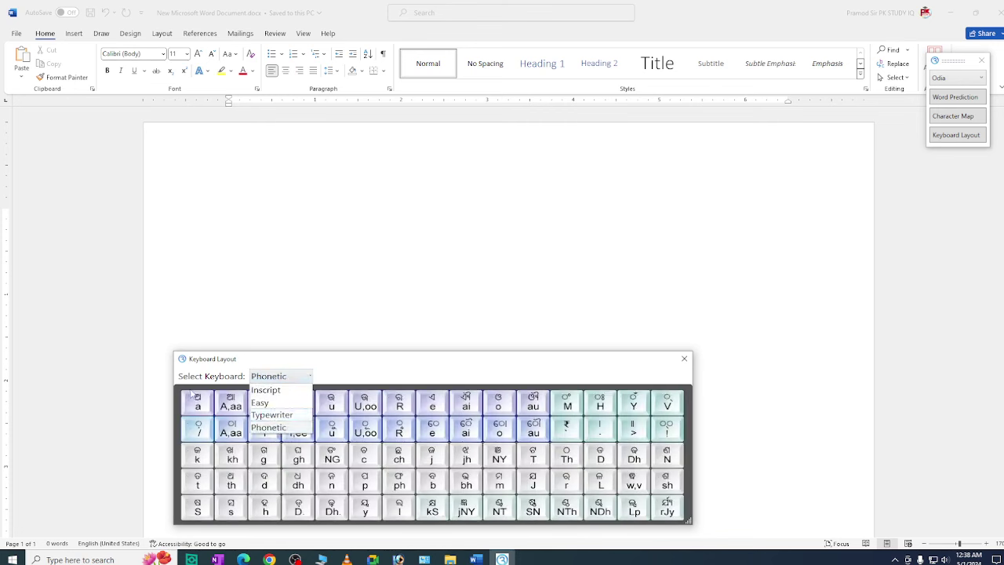
{"action": "left_click", "coordinate": [370, 372]}
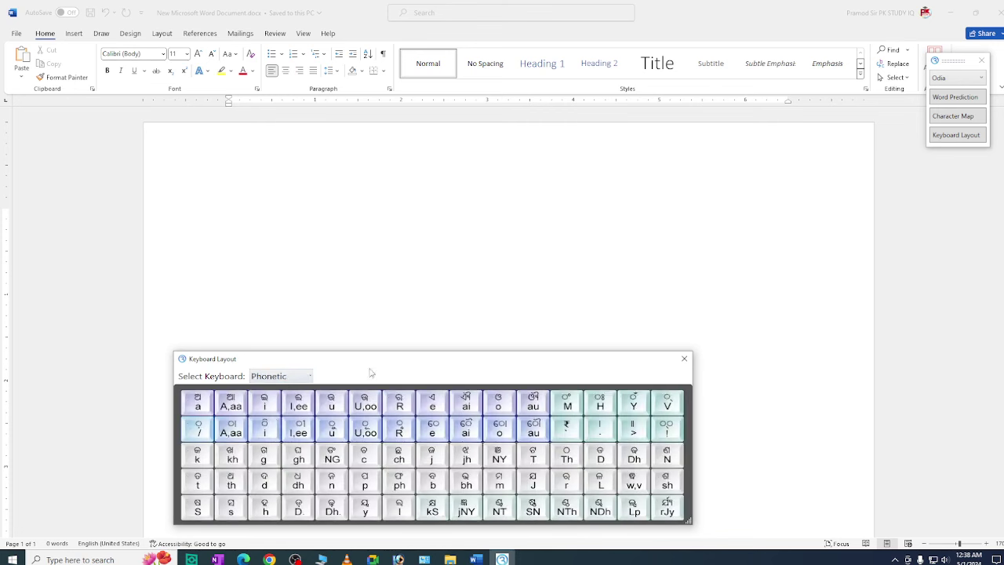
{"action": "left_click", "coordinate": [290, 379]}
{"action": "left_click", "coordinate": [271, 402]}
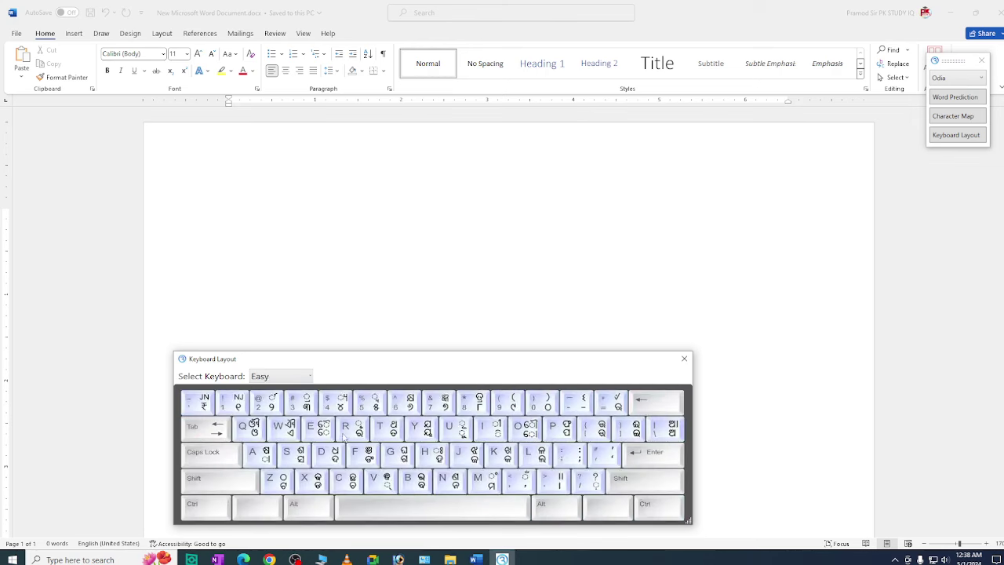
{"action": "left_click", "coordinate": [283, 267]}
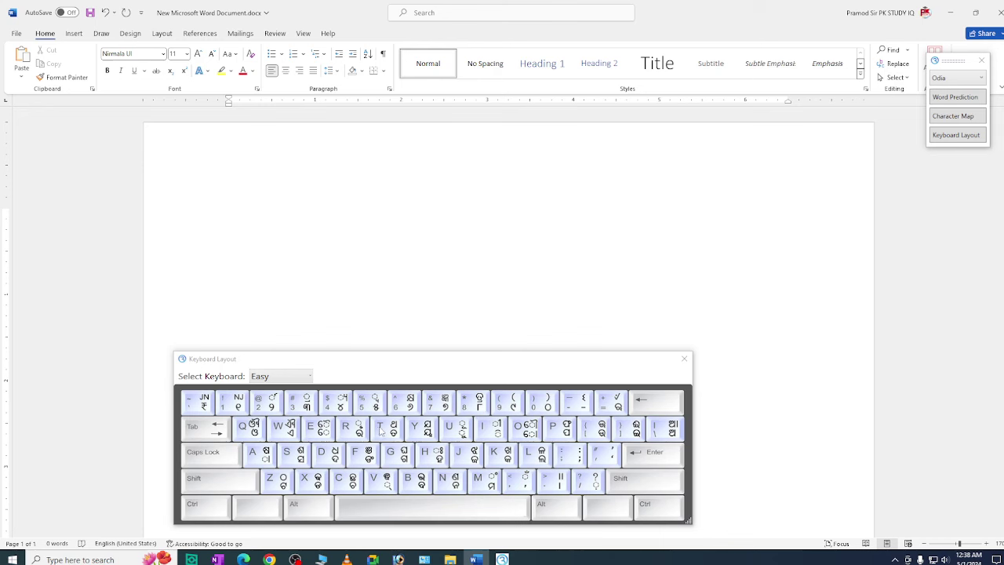
Type ଥ in the document, replacing a mistyped ତ, and bring the layout chart forward
{"action": "type", "text": "ତ"}
{"action": "key", "text": "BackSpace"}
{"action": "type", "text": "ଥ"}
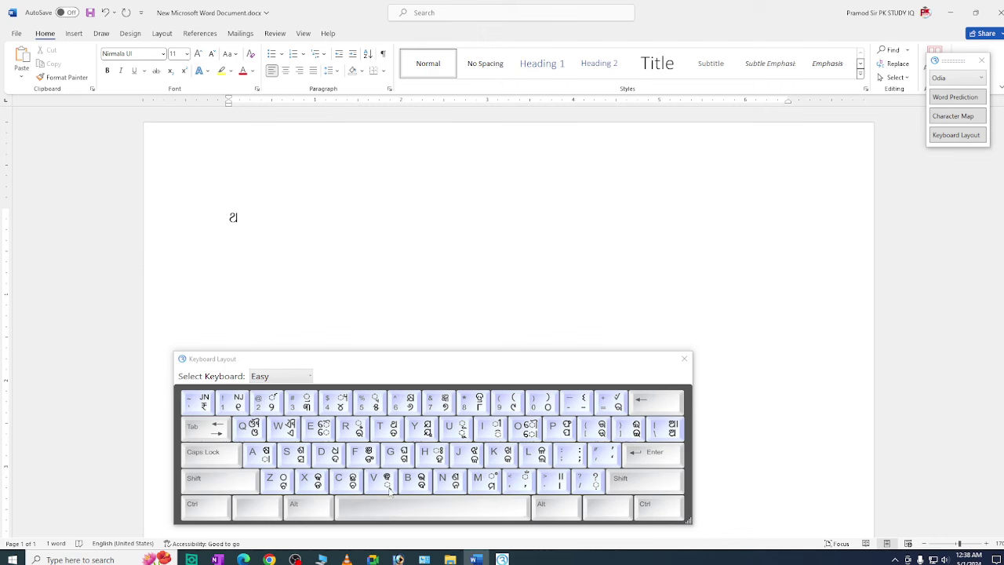
{"action": "left_click", "coordinate": [392, 431]}
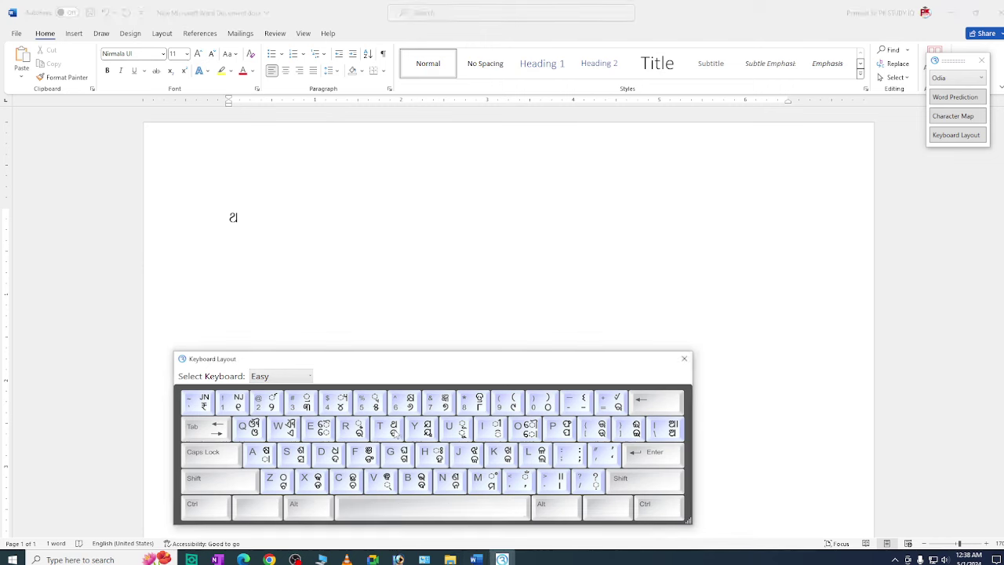
{"action": "left_click", "coordinate": [382, 342]}
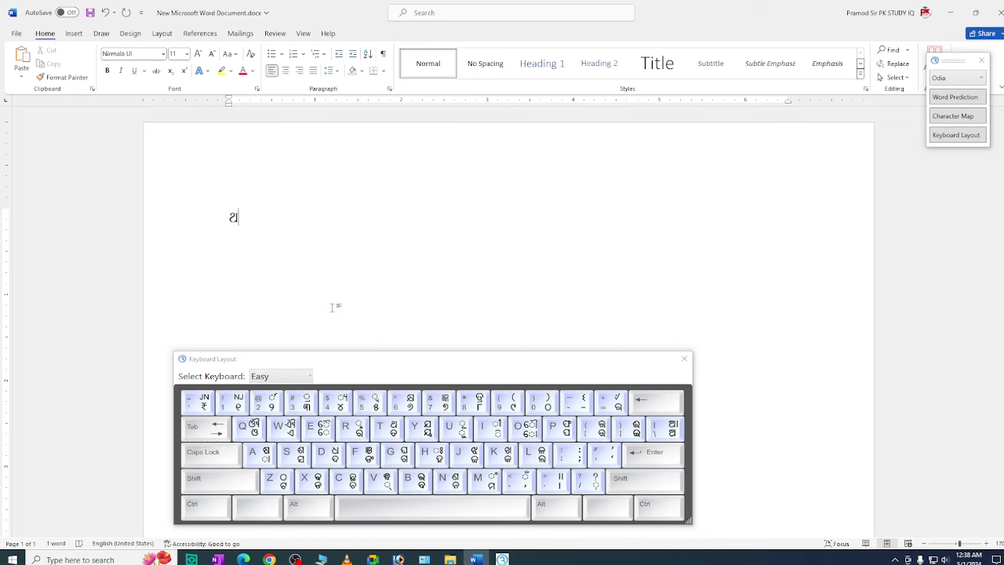
{"action": "left_click", "coordinate": [481, 366]}
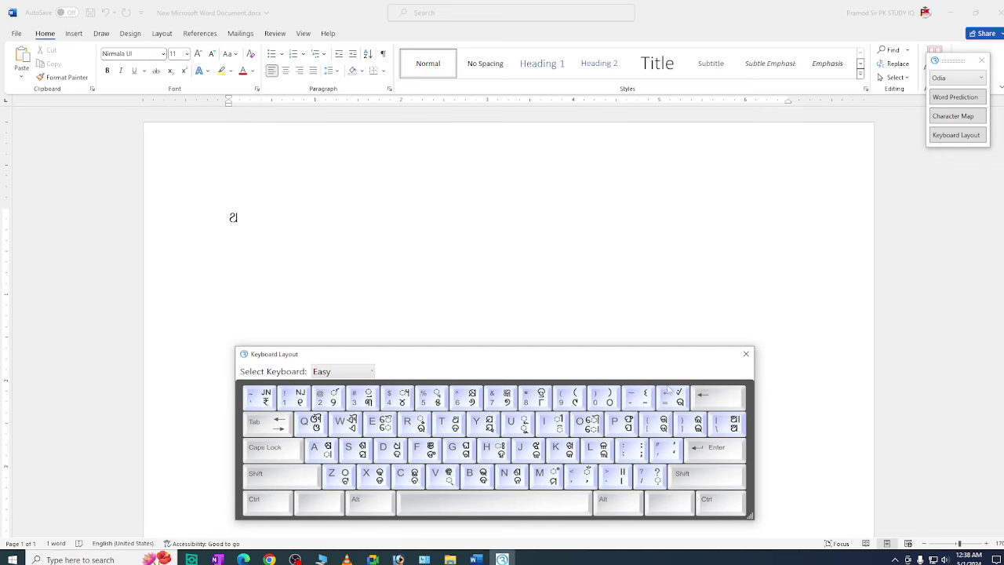
Enlarge the Easy keyboard layout chart, move it up and left, and bring the browser behind it
{"action": "left_click_drag", "start_coordinate": [639, 354], "coordinate": [564, 233]}
{"action": "left_click_drag", "start_coordinate": [675, 396], "coordinate": [927, 478]}
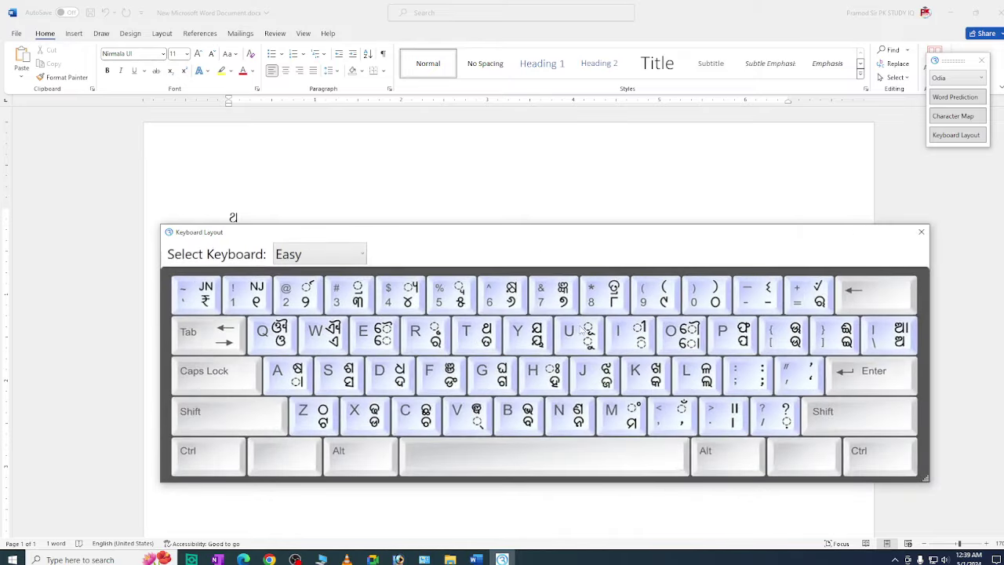
{"action": "left_click_drag", "start_coordinate": [483, 238], "coordinate": [427, 218]}
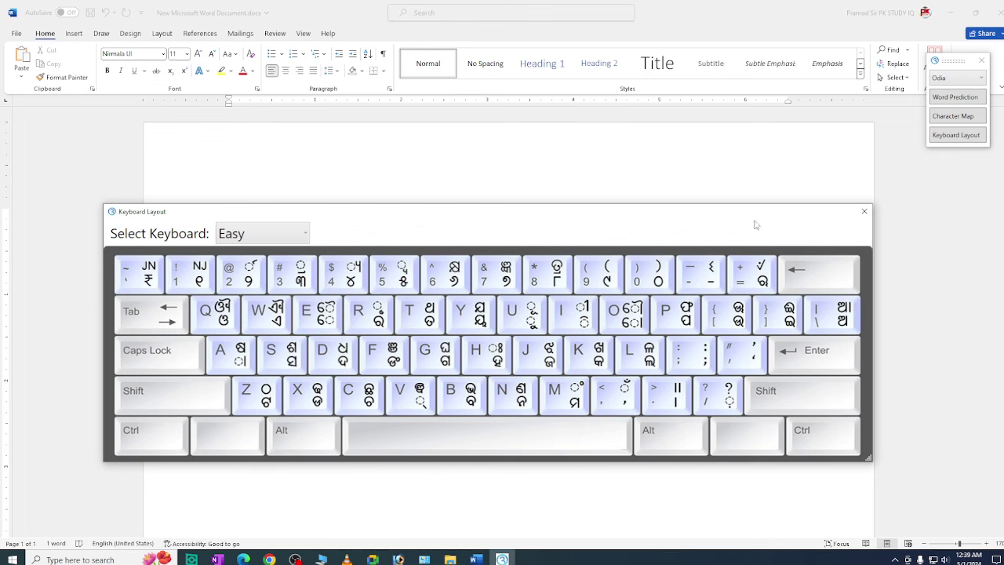
{"action": "left_click_drag", "start_coordinate": [449, 222], "coordinate": [459, 230]}
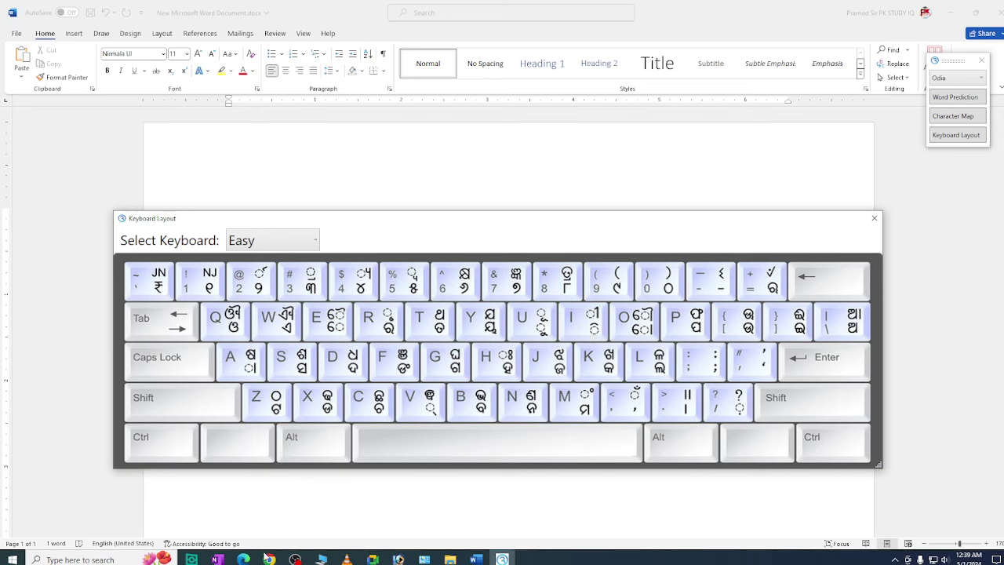
{"action": "left_click", "coordinate": [243, 559]}
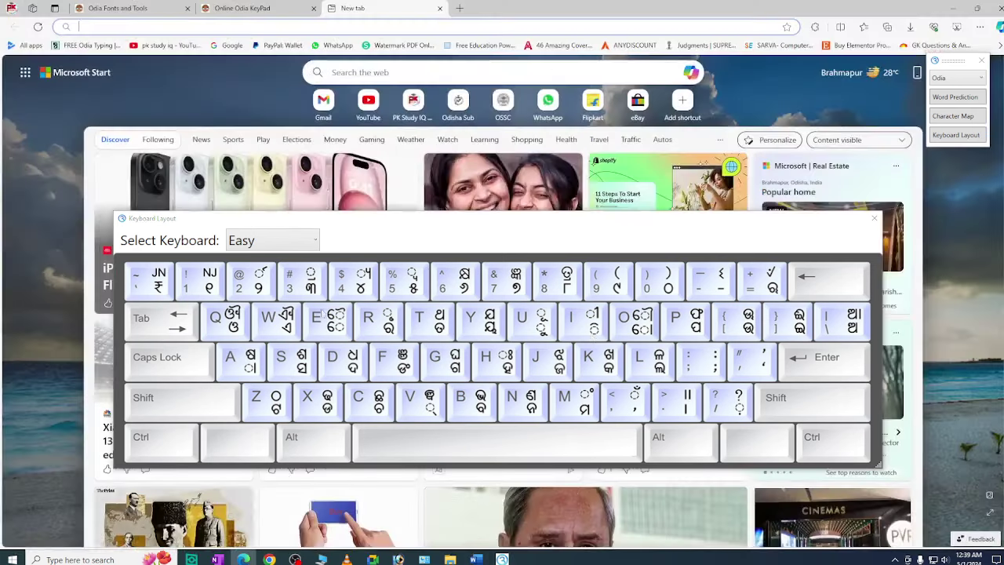
Close the layout chart and open the Online Odia KeyPad from the Odia Fonts and Tools page
{"action": "left_click", "coordinate": [875, 219]}
{"action": "left_click", "coordinate": [118, 8]}
{"action": "scroll", "coordinate": [468, 179], "scroll_direction": "up", "scroll_amount": 15}
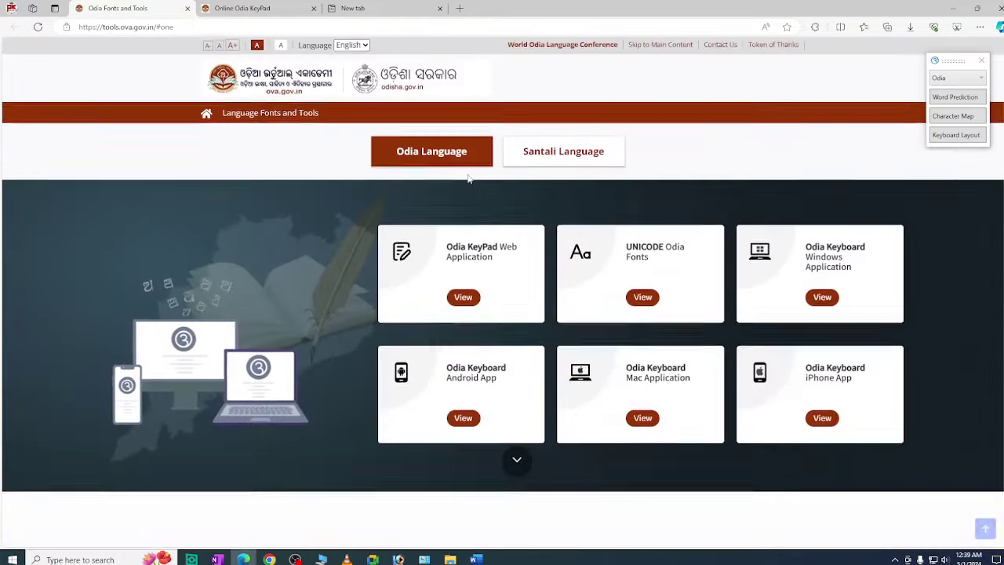
{"action": "scroll", "coordinate": [468, 179], "scroll_direction": "down", "scroll_amount": 8}
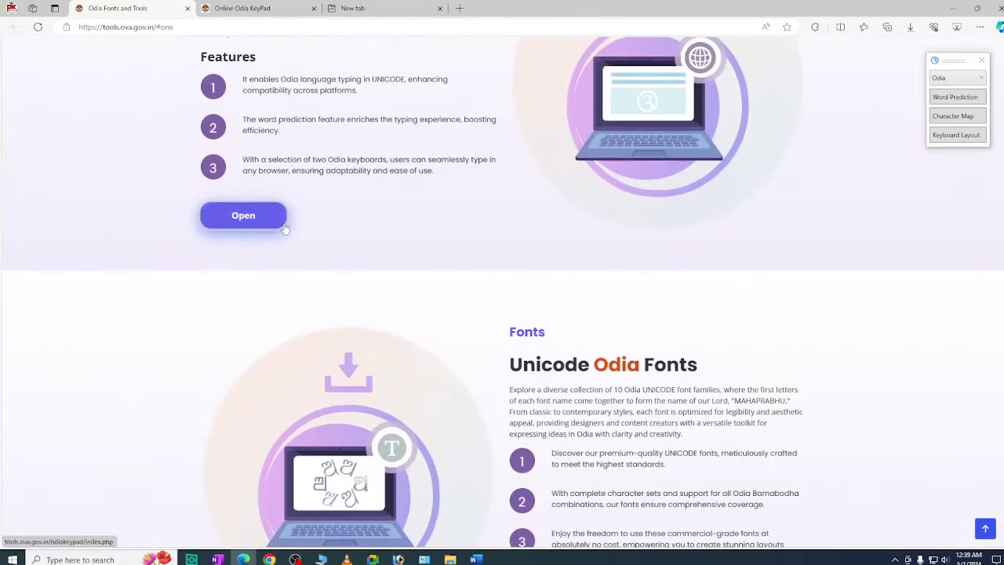
{"action": "left_click", "coordinate": [283, 226]}
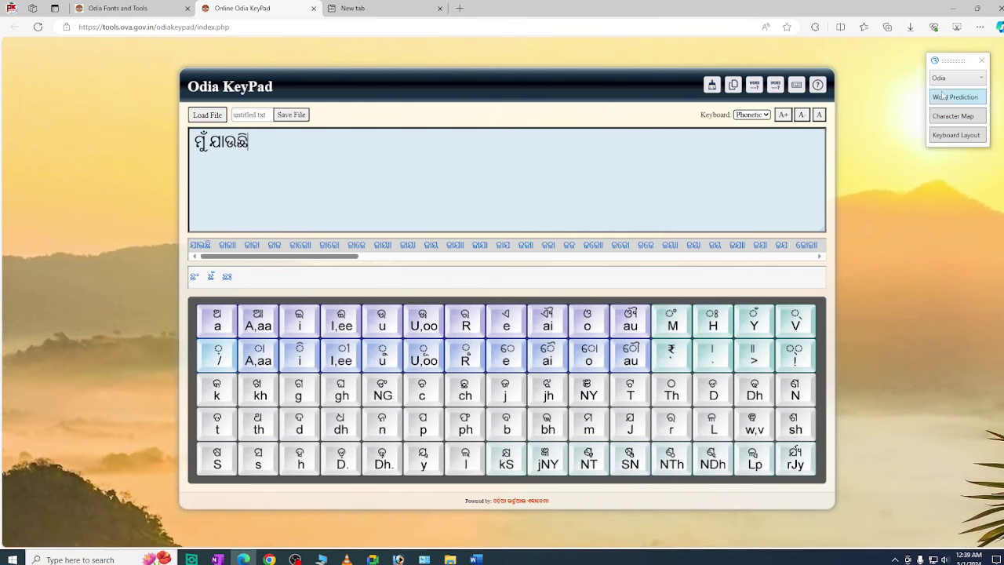
Move the Odia Lipi toolbar further left and keep Odia as the input language
{"action": "left_click_drag", "start_coordinate": [953, 61], "coordinate": [748, 57]}
{"action": "left_click", "coordinate": [751, 75]}
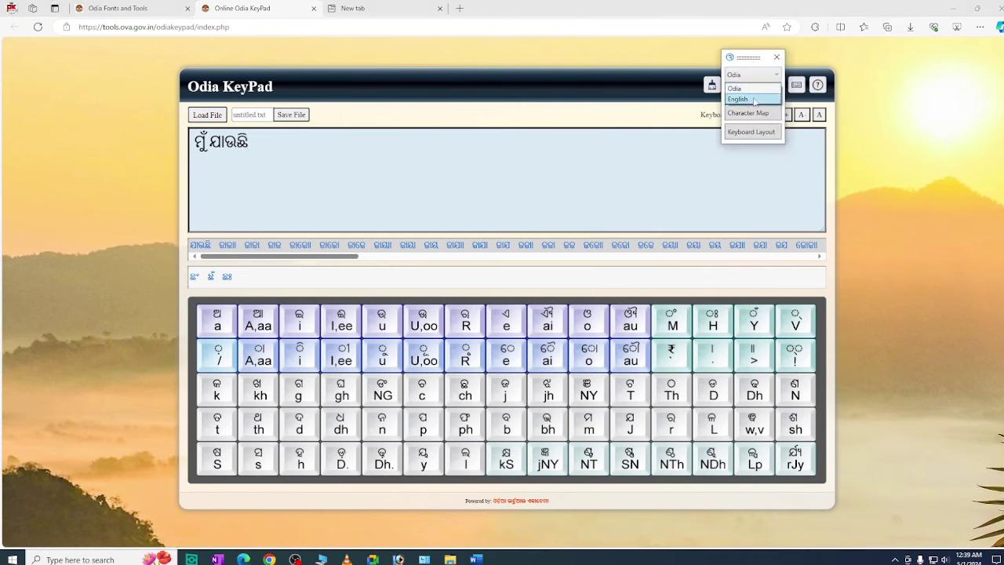
{"action": "left_click", "coordinate": [407, 561]}
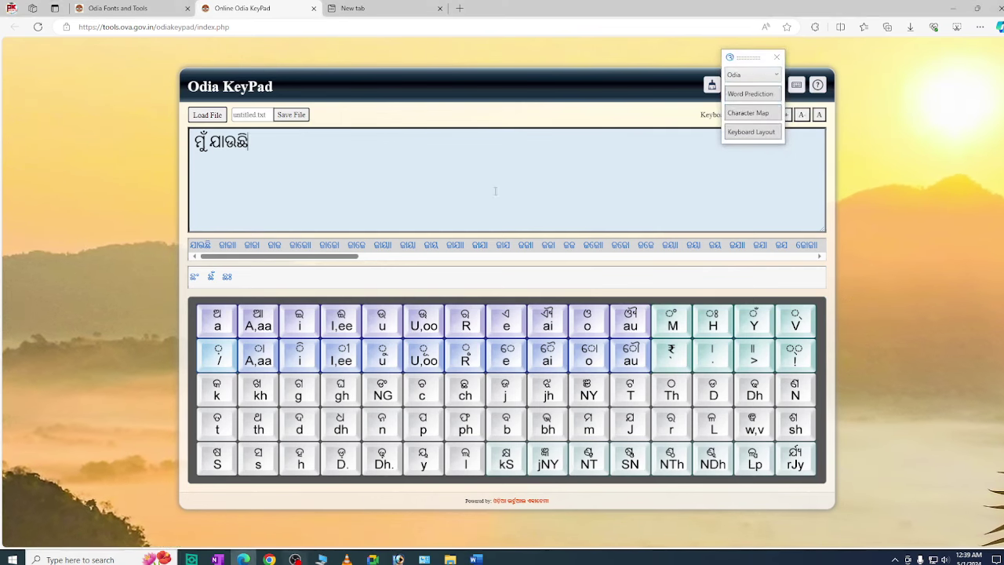
Scroll through the Android Mobile App and Windows Odia Lipi Keyboard sections, then return to Word
{"action": "left_click", "coordinate": [119, 7]}
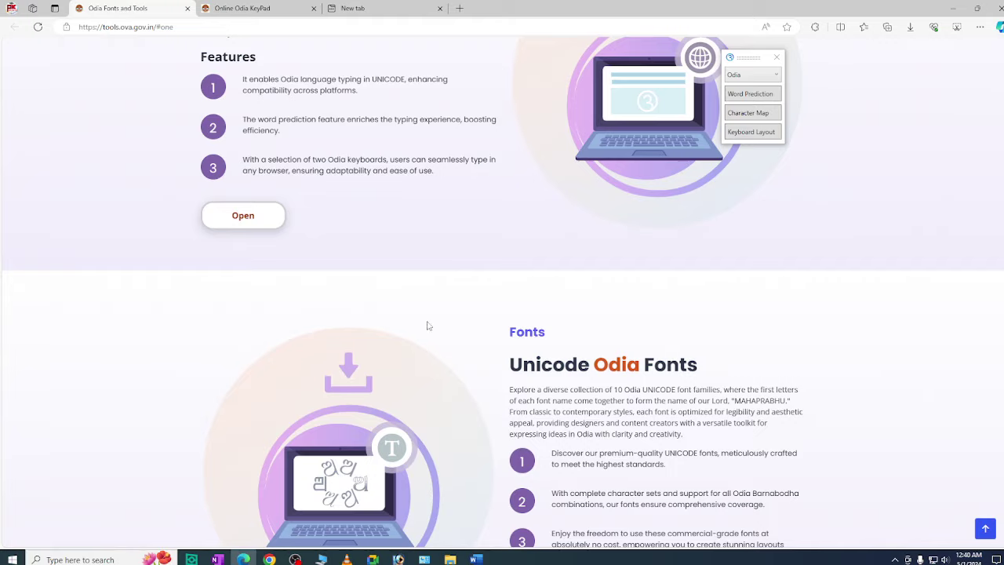
{"action": "scroll", "coordinate": [425, 325], "scroll_direction": "down", "scroll_amount": 10}
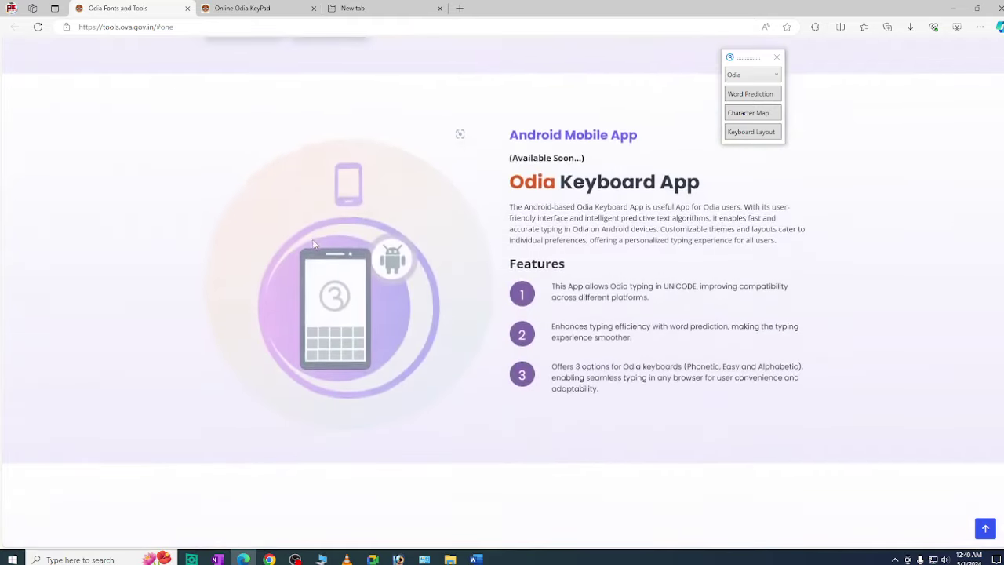
{"action": "scroll", "coordinate": [317, 250], "scroll_direction": "up", "scroll_amount": 3}
{"action": "scroll", "coordinate": [321, 258], "scroll_direction": "down", "scroll_amount": 3}
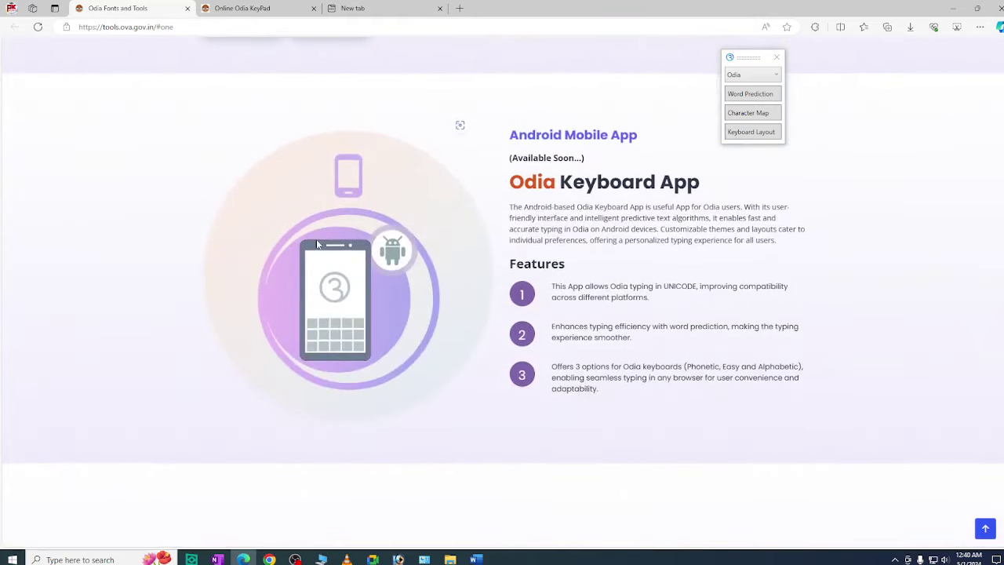
{"action": "left_click_drag", "start_coordinate": [499, 185], "coordinate": [700, 188]}
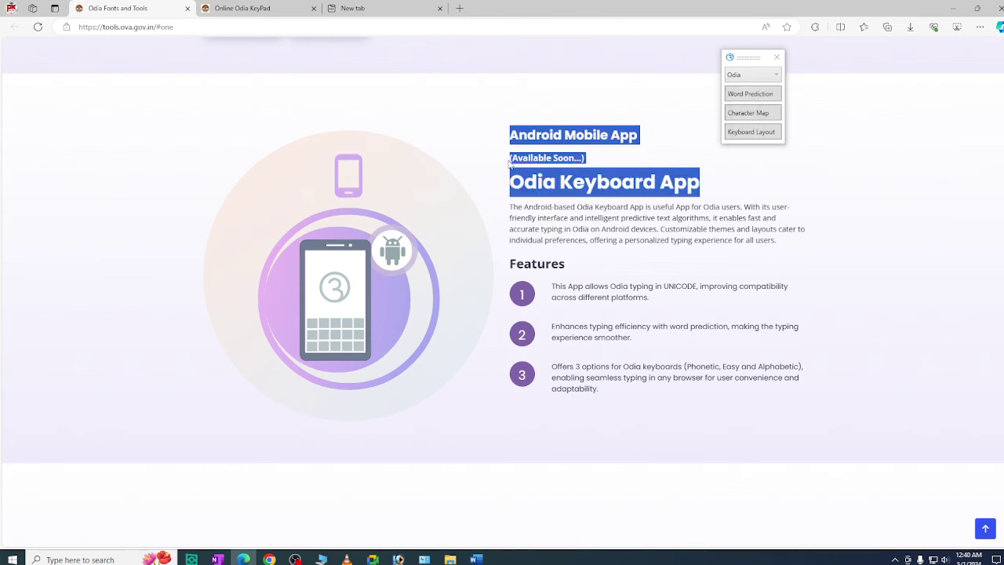
{"action": "left_click", "coordinate": [628, 212]}
{"action": "scroll", "coordinate": [626, 366], "scroll_direction": "up", "scroll_amount": 4}
{"action": "scroll", "coordinate": [626, 366], "scroll_direction": "up", "scroll_amount": 1}
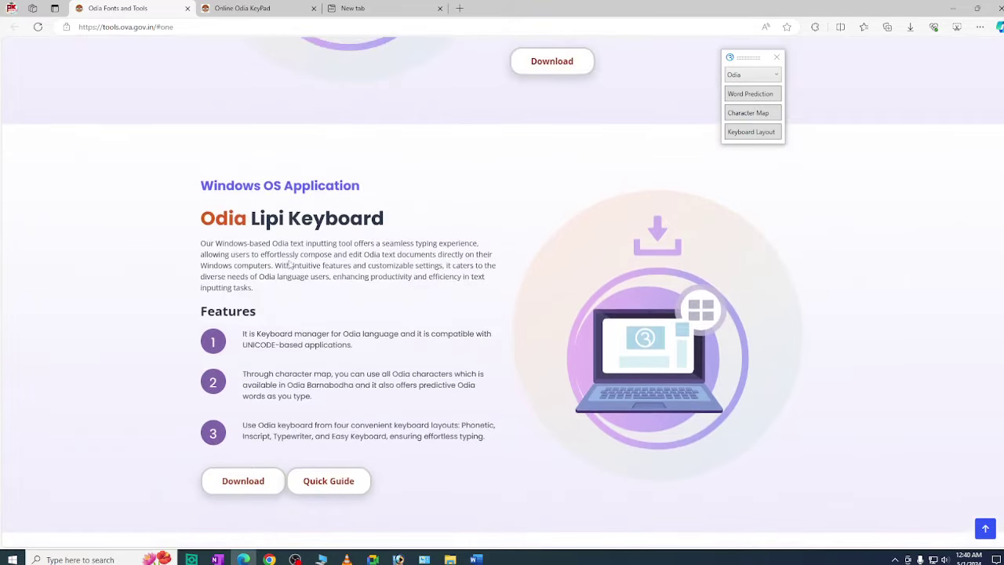
{"action": "scroll", "coordinate": [275, 314], "scroll_direction": "down", "scroll_amount": 1}
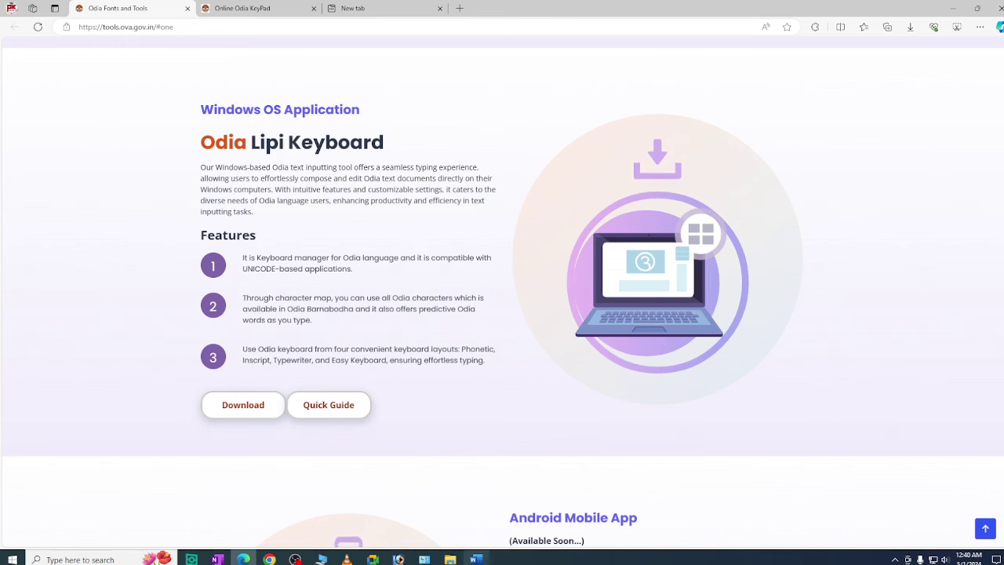
{"action": "left_click", "coordinate": [244, 558]}
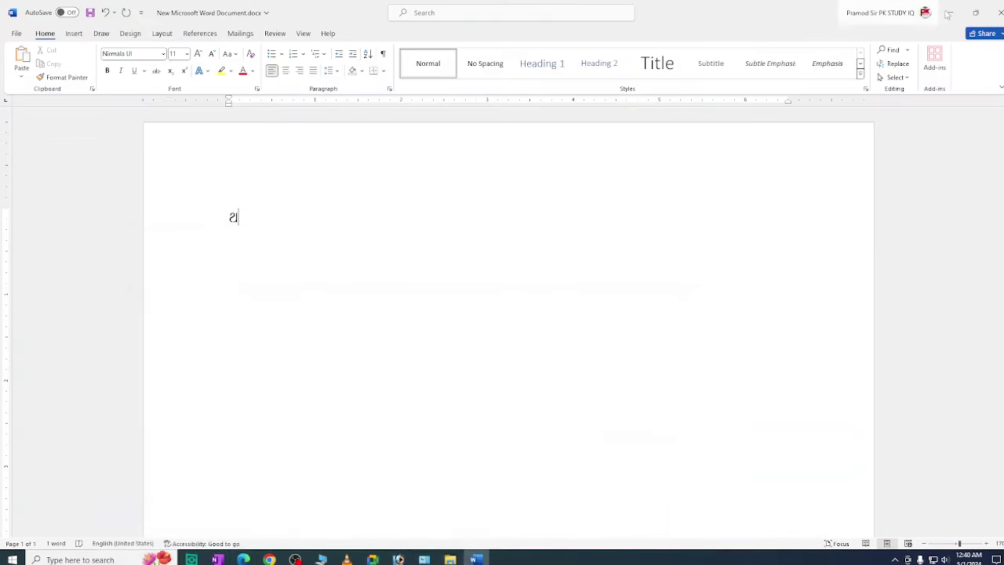
Relaunch Odia Lipi Keyboard from the desktop, enlarge its English layout chart, then close the chart
{"action": "left_click", "coordinate": [950, 12]}
{"action": "double_click", "coordinate": [261, 246]}
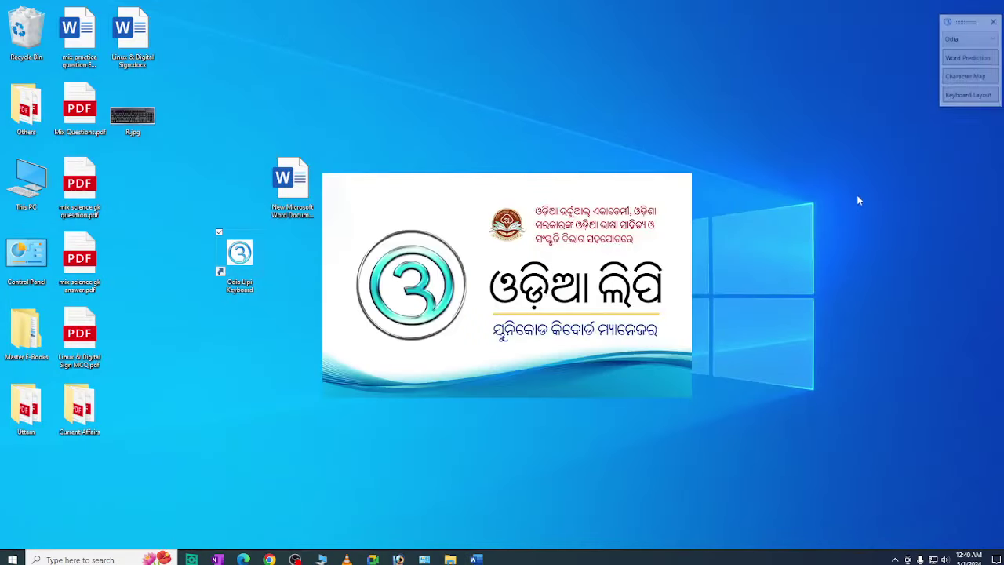
{"action": "left_click", "coordinate": [970, 96]}
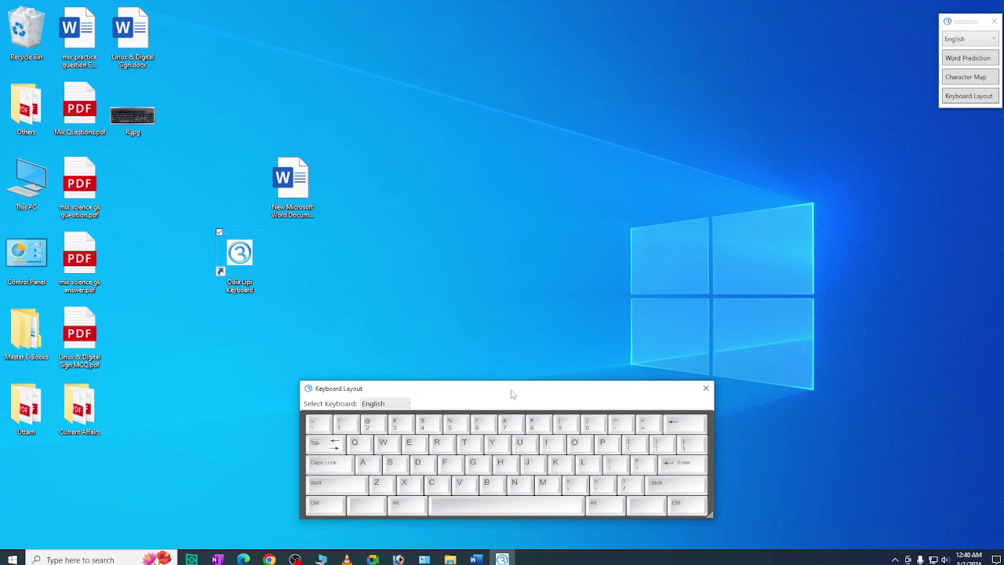
{"action": "left_click_drag", "start_coordinate": [512, 393], "coordinate": [343, 216]}
{"action": "left_click_drag", "start_coordinate": [542, 338], "coordinate": [879, 454]}
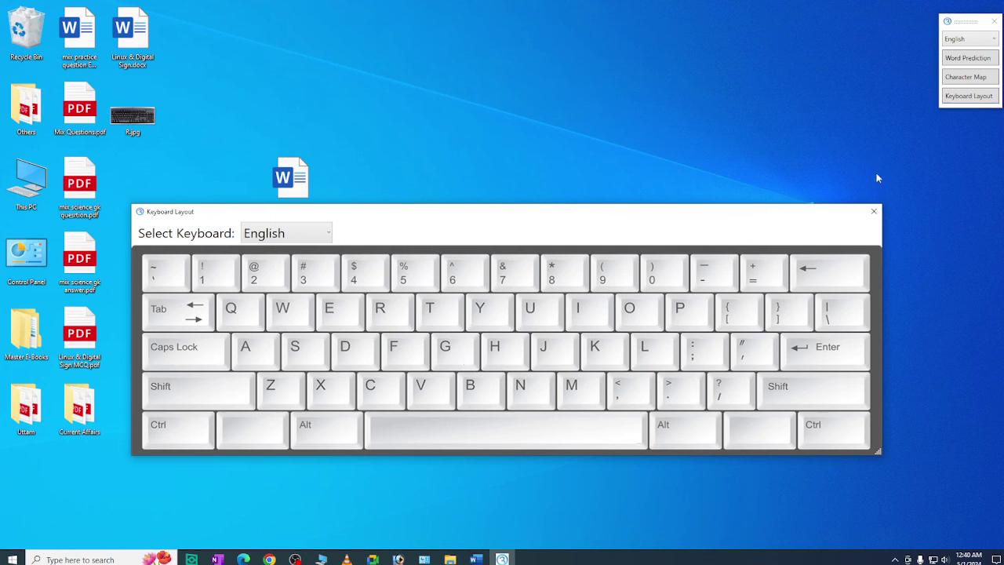
{"action": "left_click", "coordinate": [873, 212]}
Close the Odia Lipi toolbar and refresh the desktop
{"action": "left_click", "coordinate": [993, 21]}
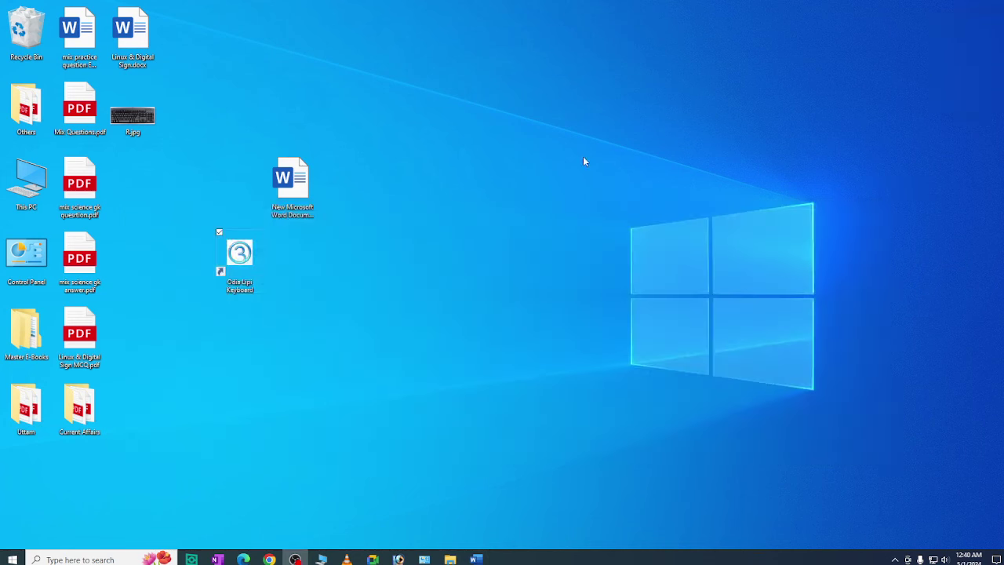
{"action": "right_click", "coordinate": [323, 165]}
{"action": "left_click", "coordinate": [361, 196]}
Move the Odia Lipi Keyboard shortcut and Word document into the third icon column
{"action": "right_click", "coordinate": [421, 202]}
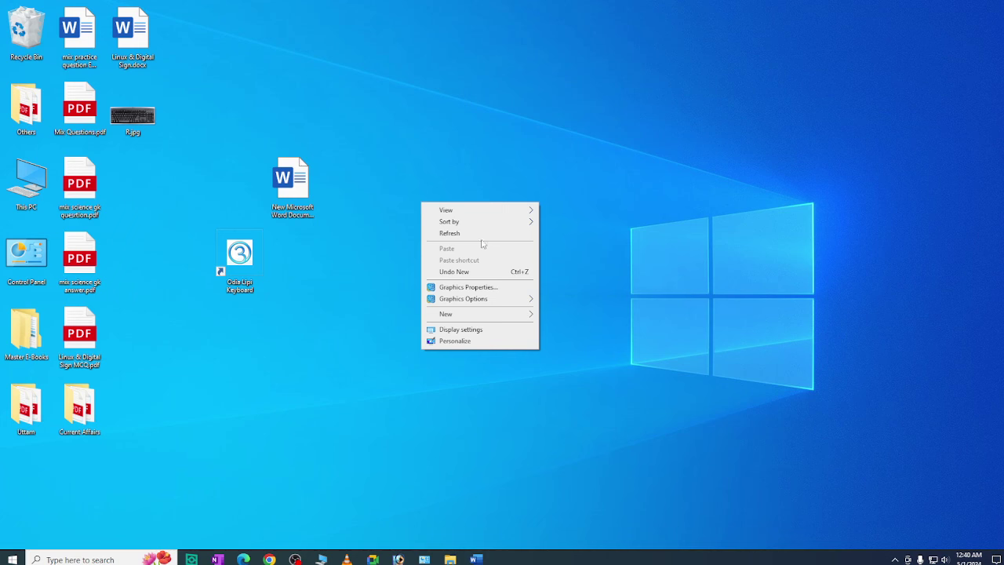
{"action": "left_click", "coordinate": [239, 255]}
{"action": "left_click_drag", "start_coordinate": [239, 254], "coordinate": [132, 178]}
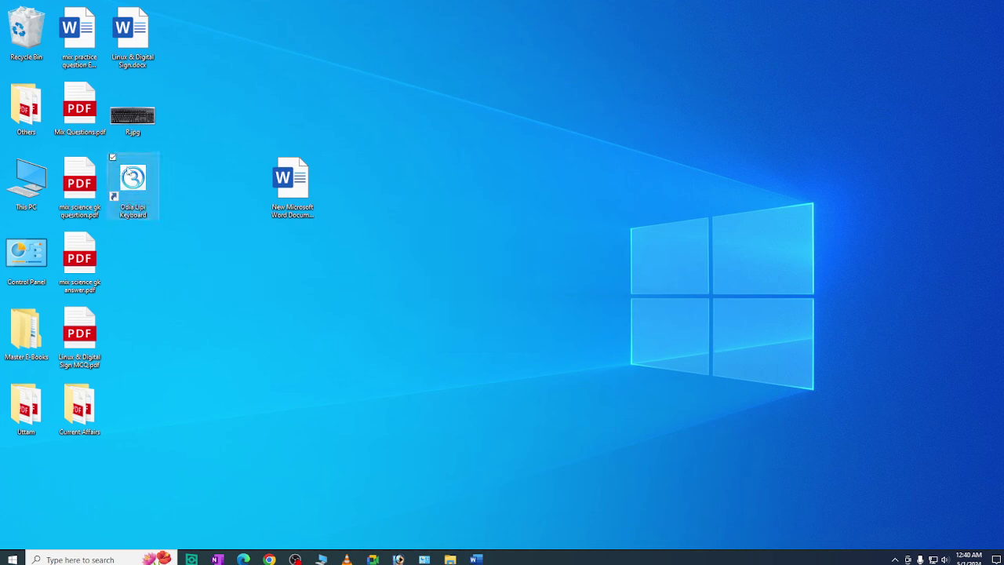
{"action": "left_click_drag", "start_coordinate": [288, 181], "coordinate": [27, 30]}
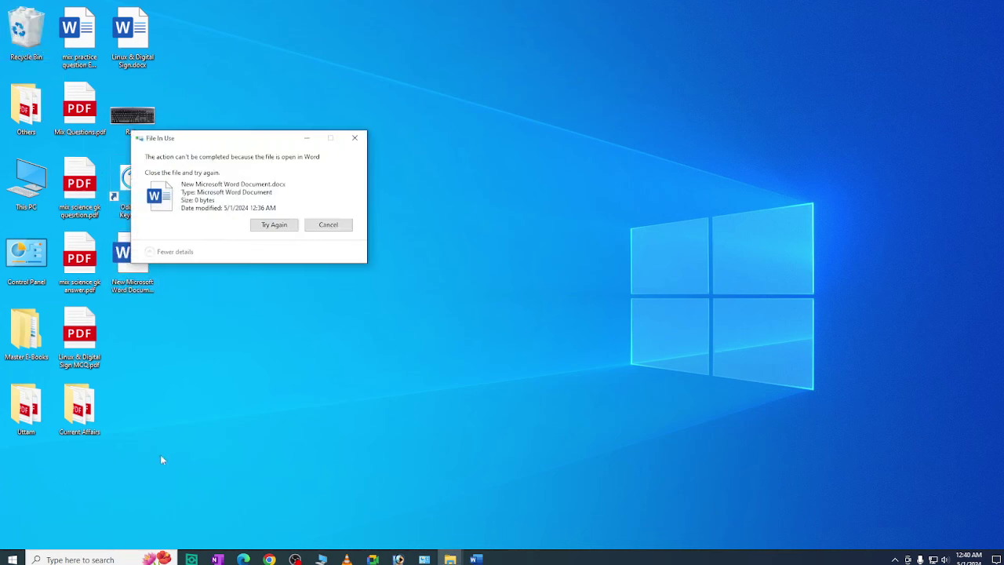
Close Word without saving the document
{"action": "left_click", "coordinate": [274, 224]}
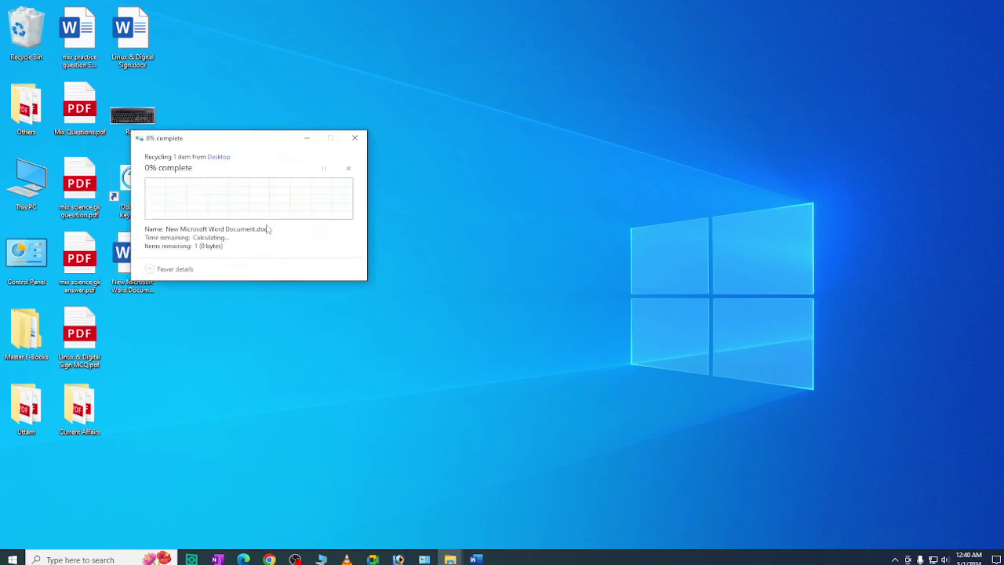
{"action": "left_click", "coordinate": [354, 138]}
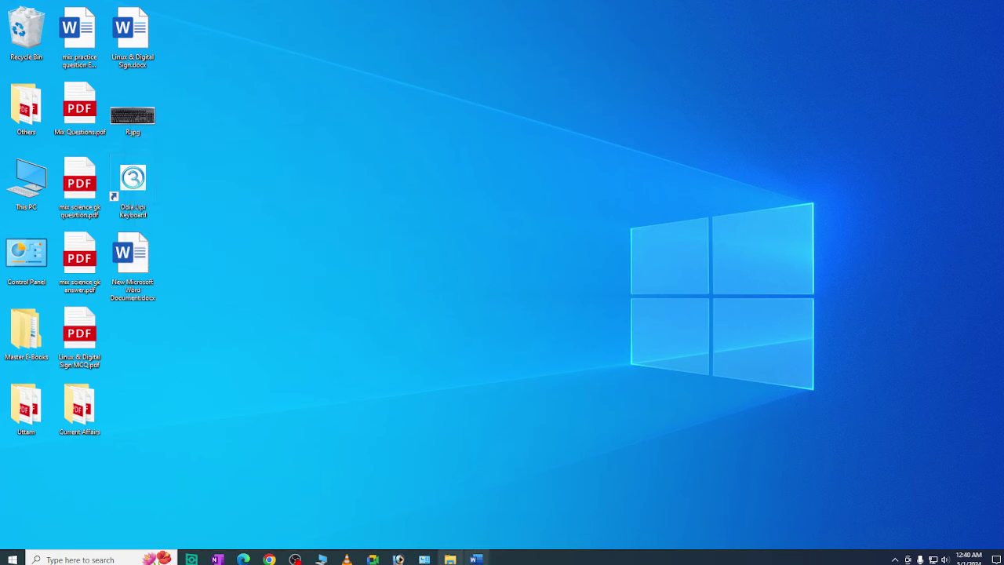
{"action": "left_click", "coordinate": [476, 559]}
{"action": "left_click", "coordinate": [996, 11]}
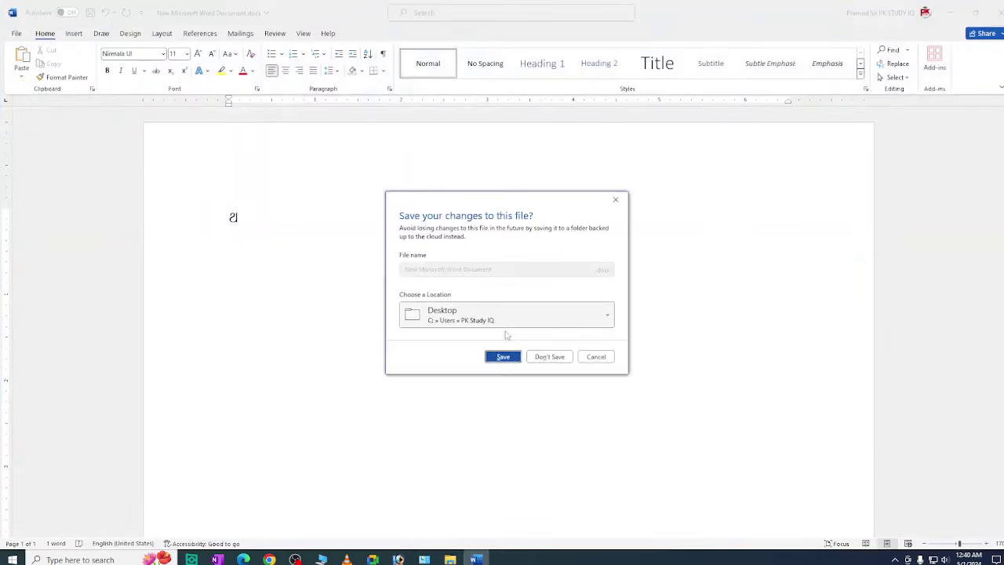
{"action": "left_click", "coordinate": [548, 355]}
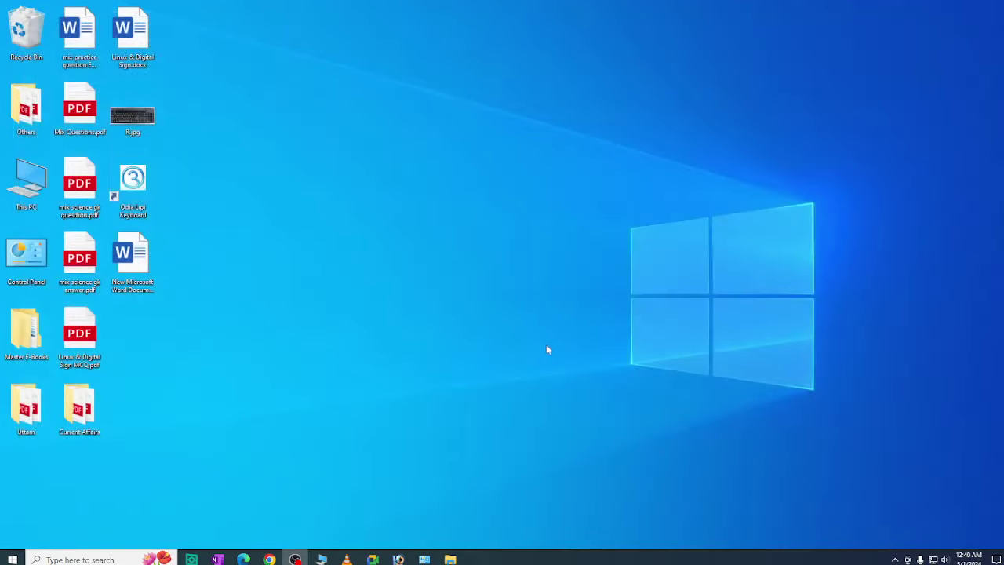